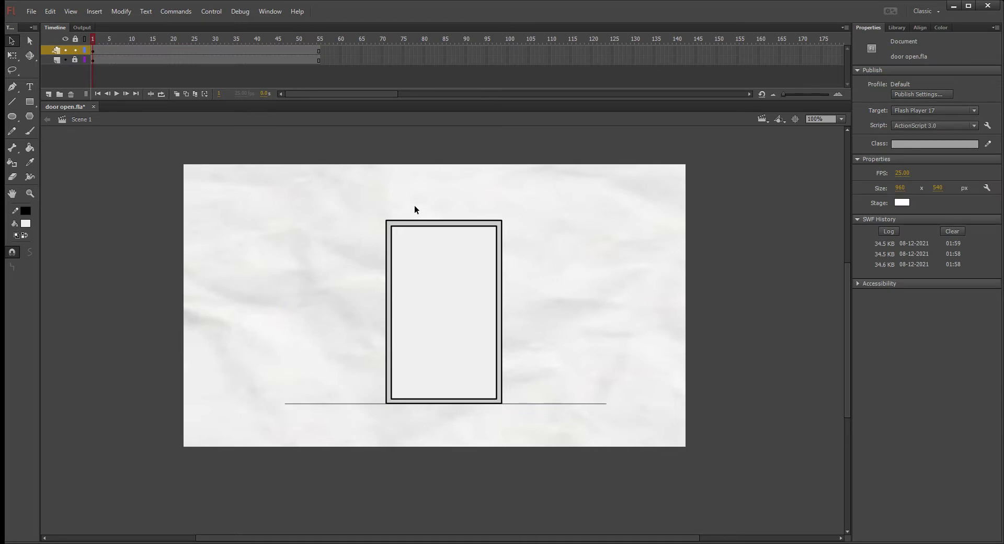
Enter Symbol 1's editing mode and select the top door layer in the timeline.
key("ctrl+z")
key("ctrl+z")
key("ctrl+z")
double_click(426, 230)
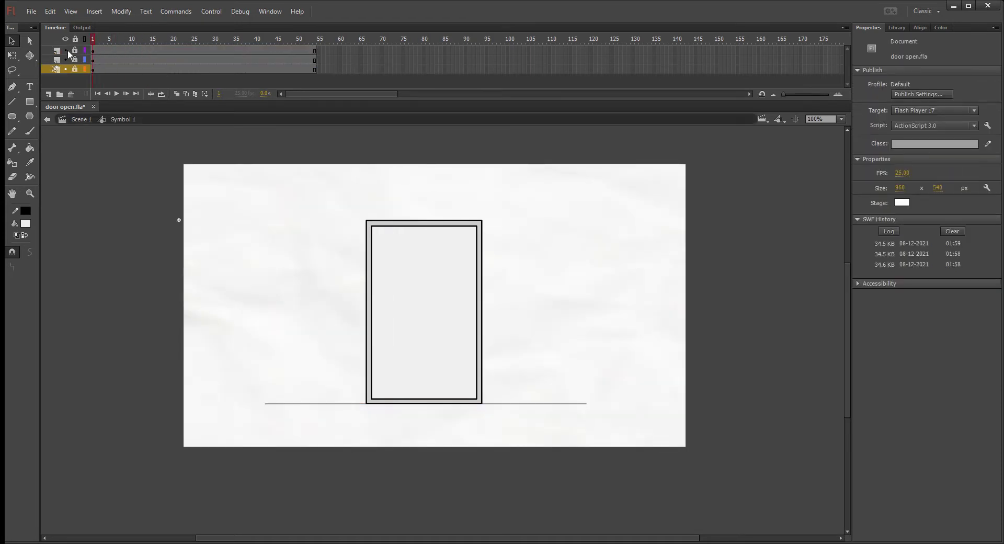
left_click(98, 51)
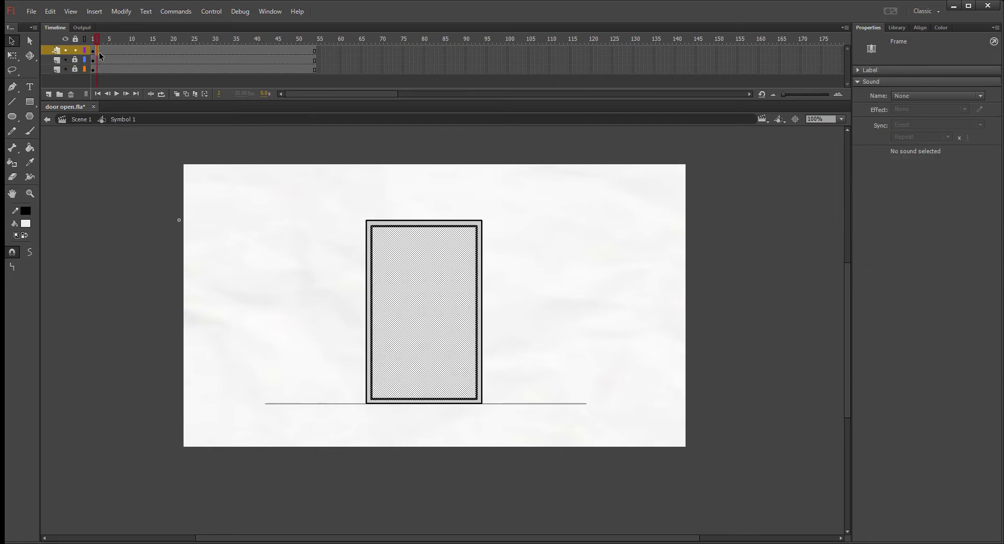
Toggle the door, frame and ground layers' visibility to check their contents.
left_click(66, 50)
left_click(66, 50)
left_click_drag(67, 67, 75, 58)
left_click(67, 50)
left_click(67, 50)
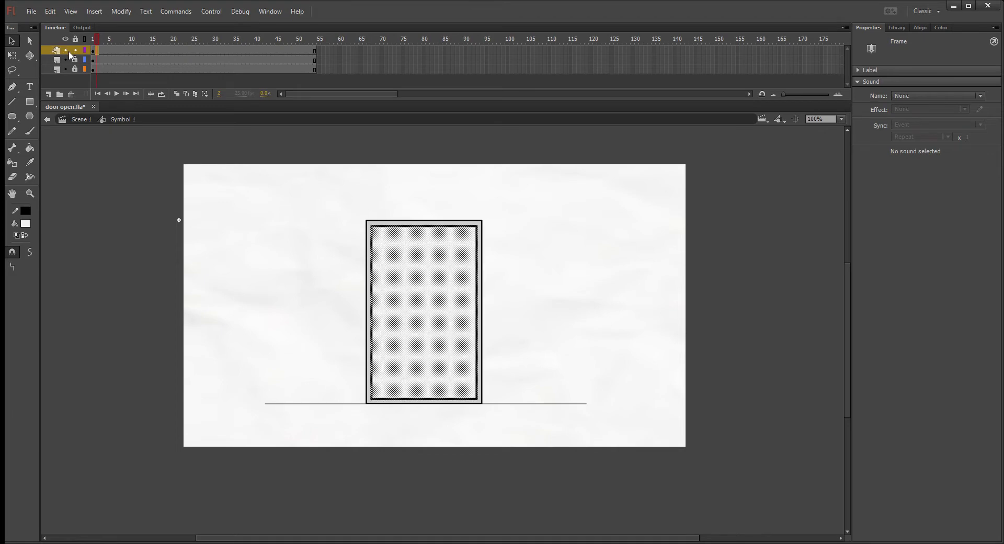
Add a keyframe at frame 5 and skew the door's left corners so it starts opening.
left_click(108, 48)
key("F6")
key("ctrl+equal")
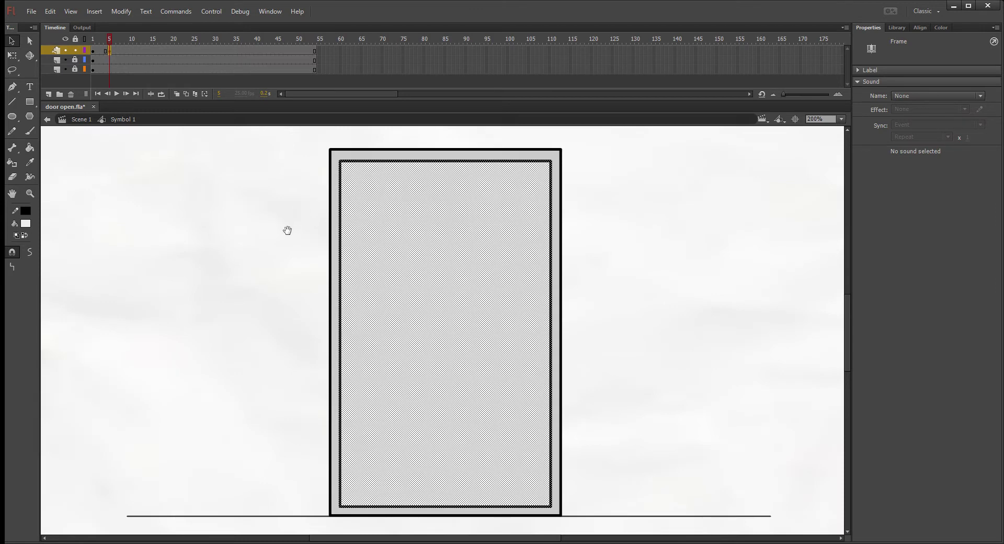
left_click(348, 145)
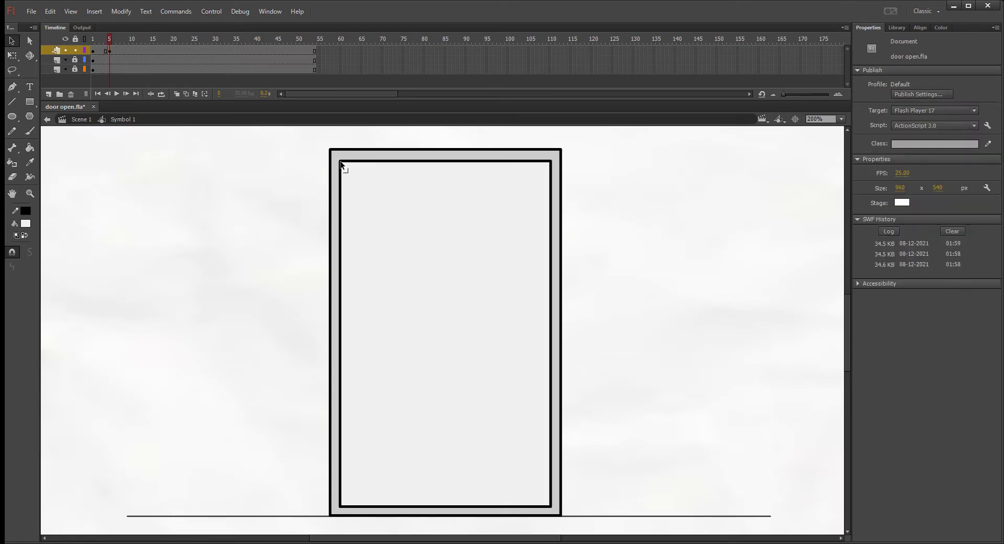
left_click_drag(341, 164, 358, 142)
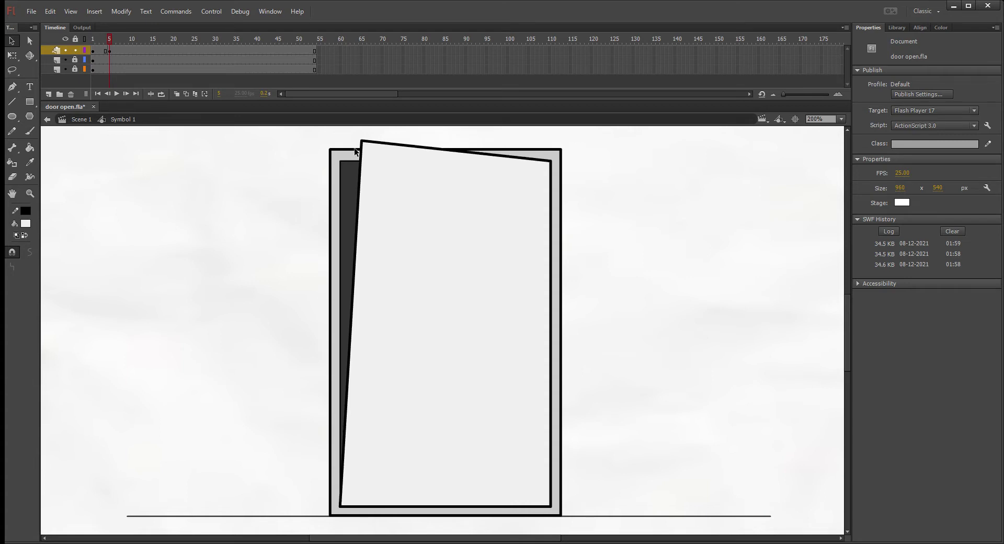
left_click_drag(277, 295, 258, 267)
left_click_drag(318, 464, 336, 482)
left_click_drag(587, 336, 590, 370)
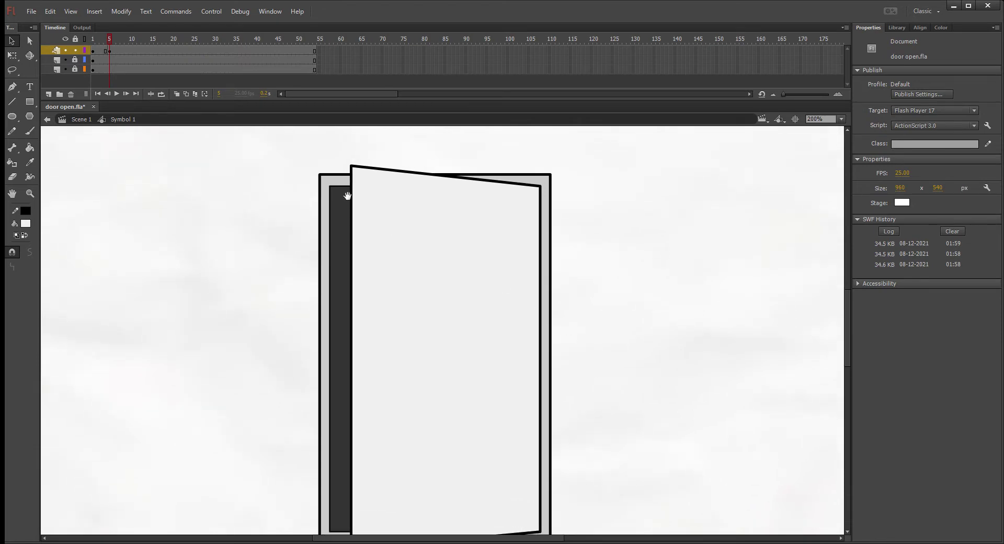
Add a keyframe at frame 7 with the door's left corners pushed further right, then zoom to 100%.
left_click(119, 51)
key("F6")
left_click(275, 210)
left_click_drag(357, 166, 381, 153)
left_click_drag(326, 450, 292, 292)
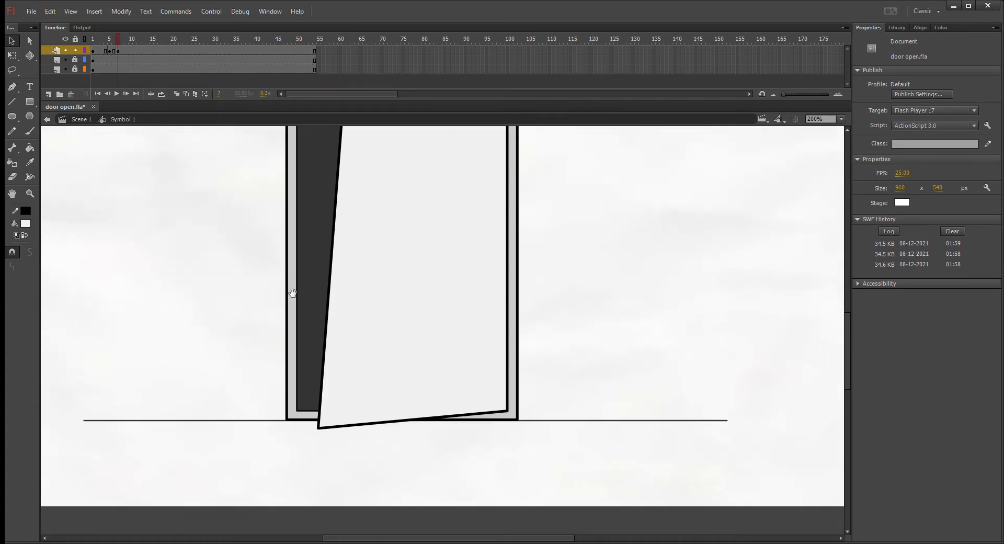
left_click_drag(318, 431, 346, 438)
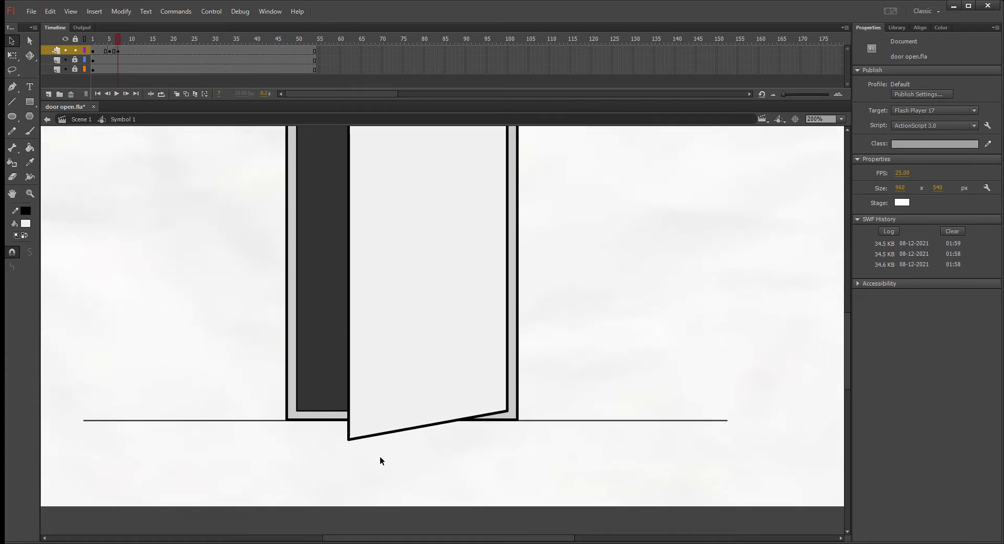
key("ctrl+1")
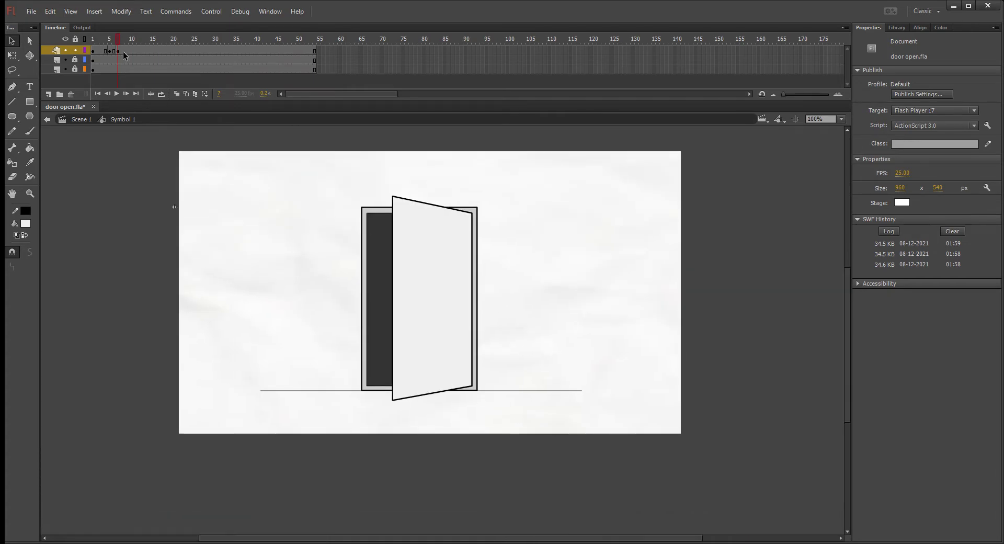
At frame 9, move the door's left corners further right and preview the opening.
left_click(128, 52)
left_click(291, 221)
left_click_drag(393, 196, 414, 194)
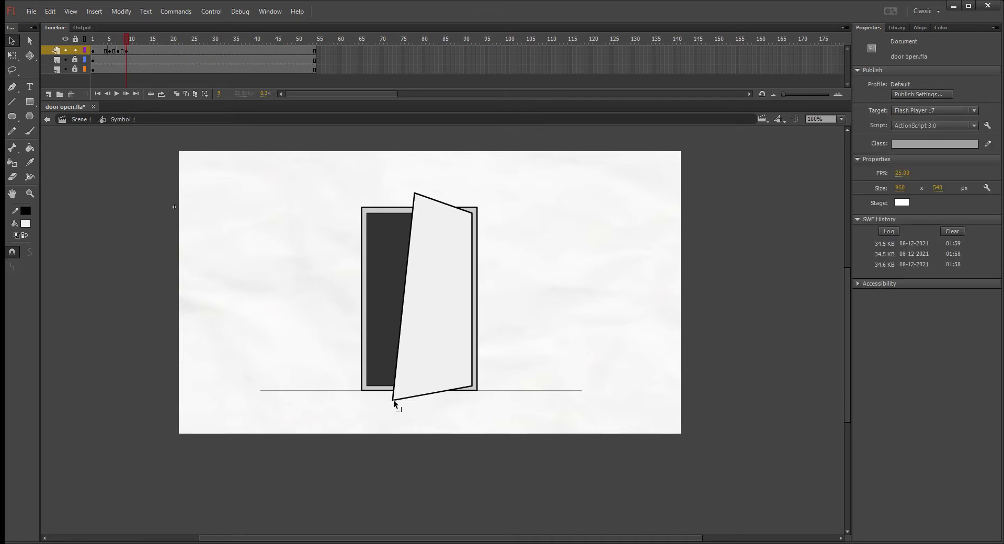
left_click_drag(393, 399, 413, 405)
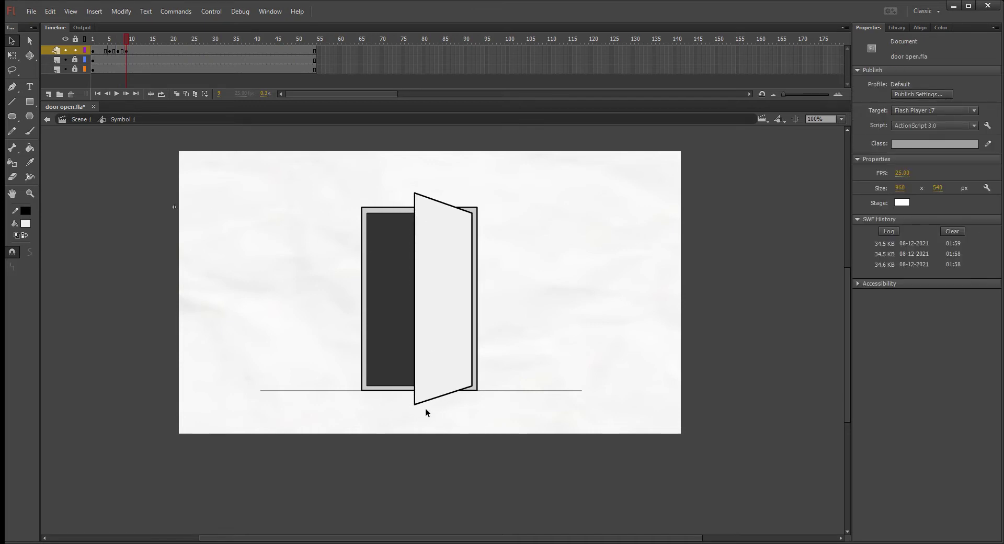
mouse_move(125, 39)
left_mouse_down()
mouse_move(95, 43)
mouse_move(135, 45)
left_mouse_up()
At frame 11, swing the door's left corners further right and preview up to frame 12.
left_click(138, 50)
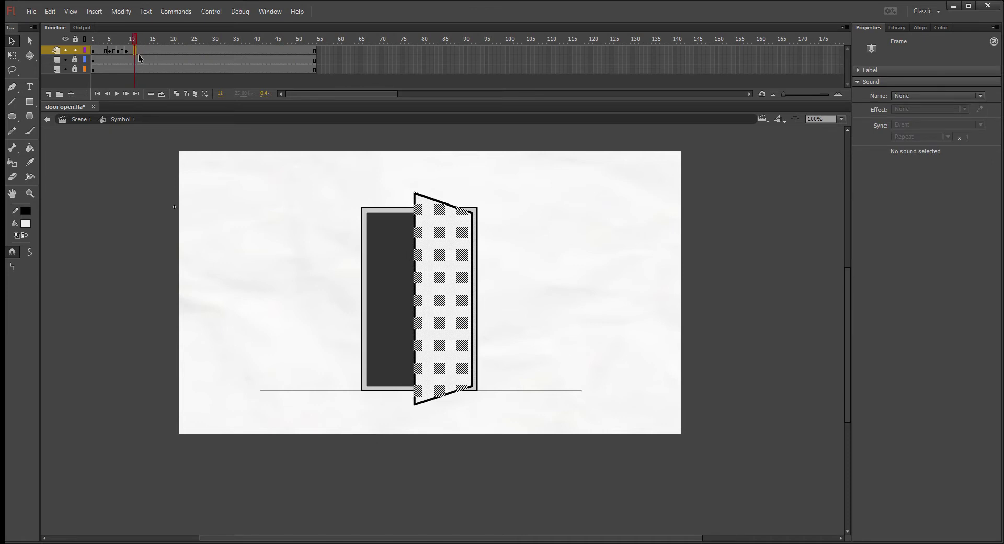
left_click(147, 210)
left_click_drag(415, 194, 436, 189)
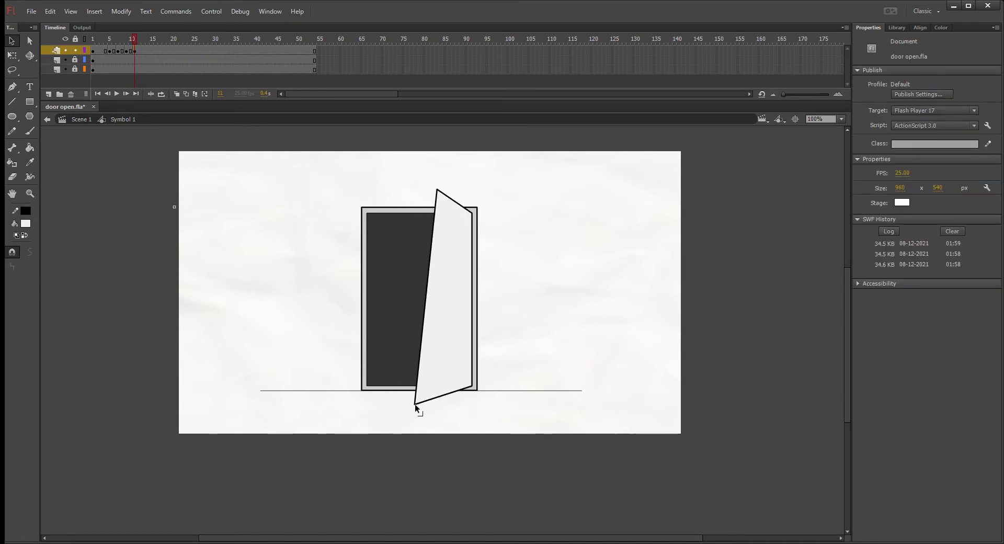
left_click_drag(415, 404, 437, 407)
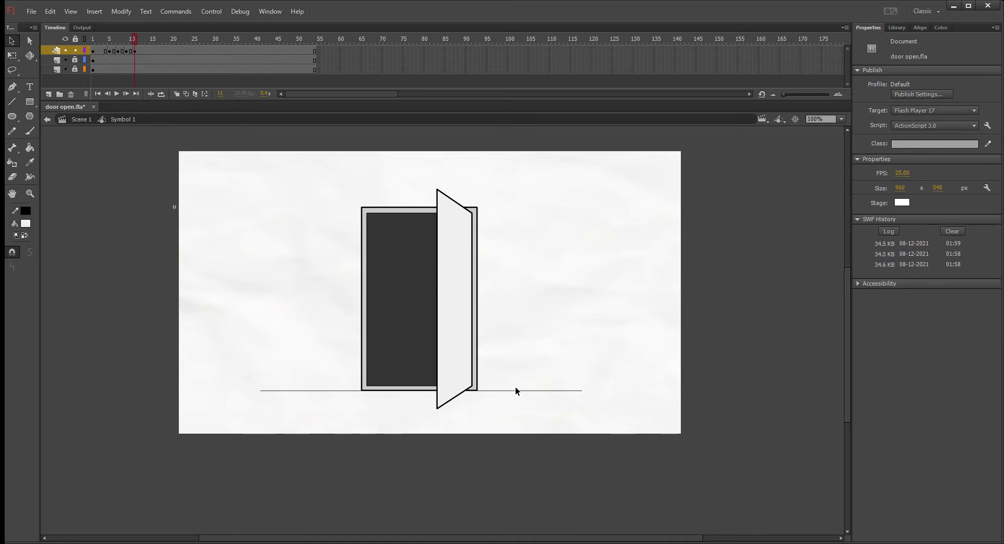
mouse_move(124, 43)
left_mouse_down()
mouse_move(103, 42)
mouse_move(139, 43)
left_mouse_up()
At frame 13, narrow the door almost edge-on, square up its corners, and preview the animation.
left_click(142, 50)
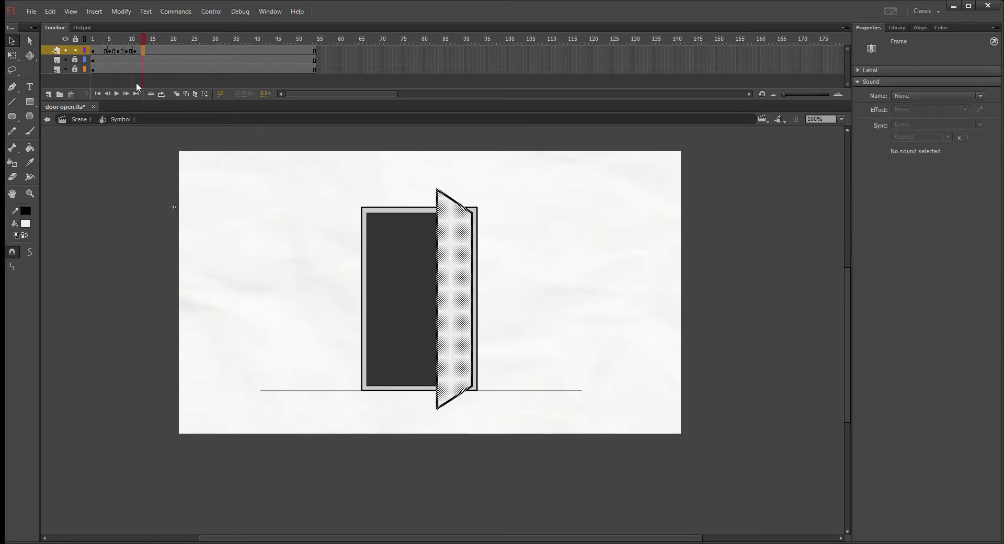
left_click(273, 232)
left_click_drag(437, 190, 455, 190)
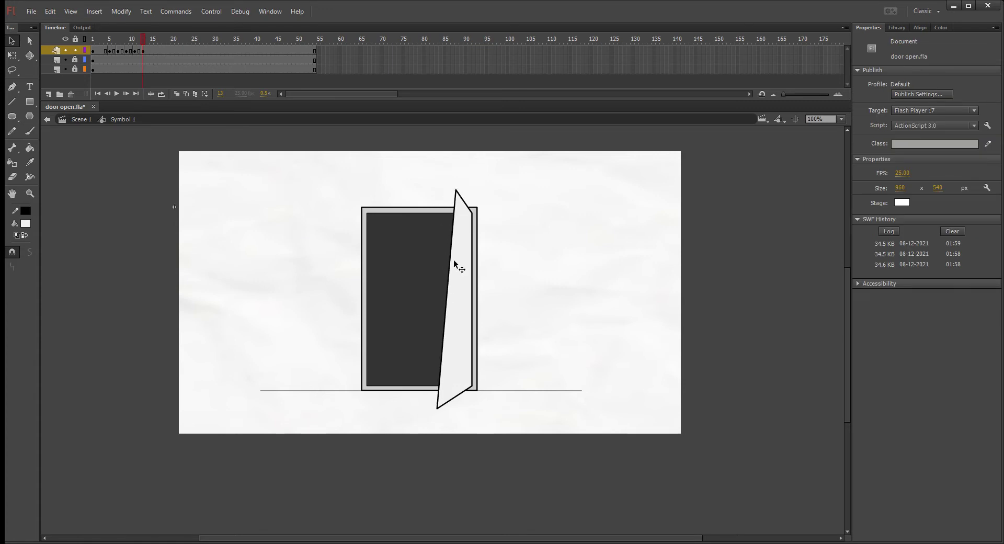
left_click_drag(437, 408, 458, 408)
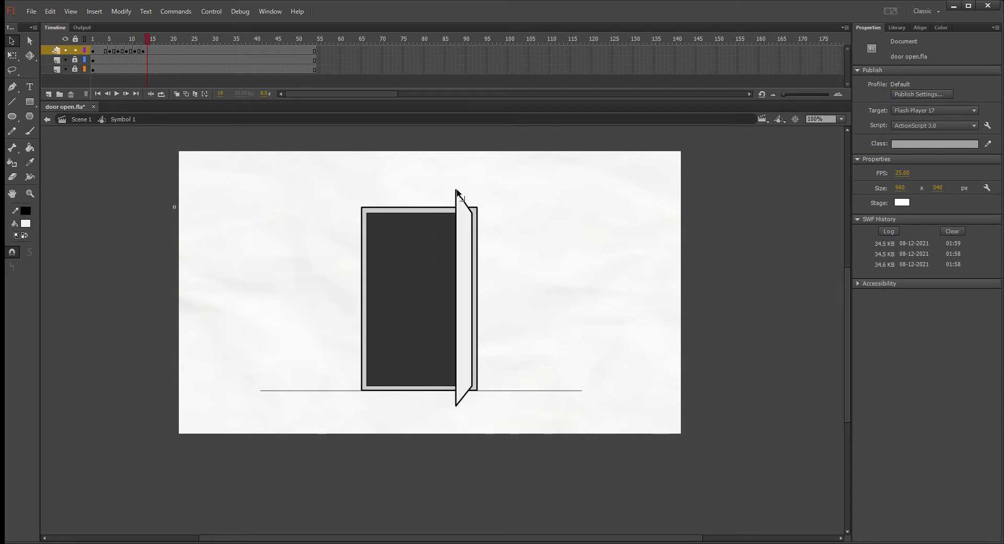
left_click_drag(457, 190, 456, 187)
left_click_drag(457, 406, 456, 409)
left_click_drag(142, 40, 93, 49)
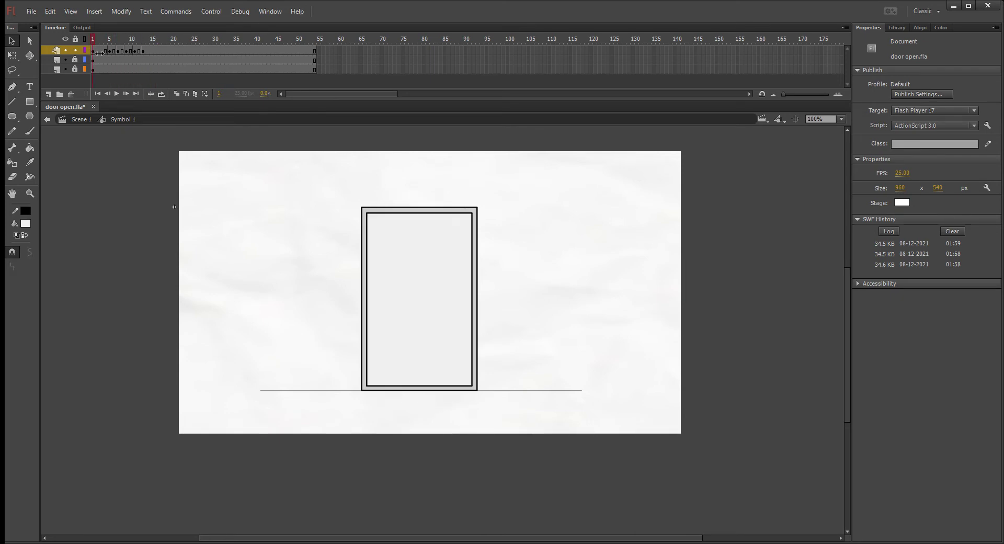
On frame 5, move the door's left edge line left to form its thickness.
left_click(110, 52)
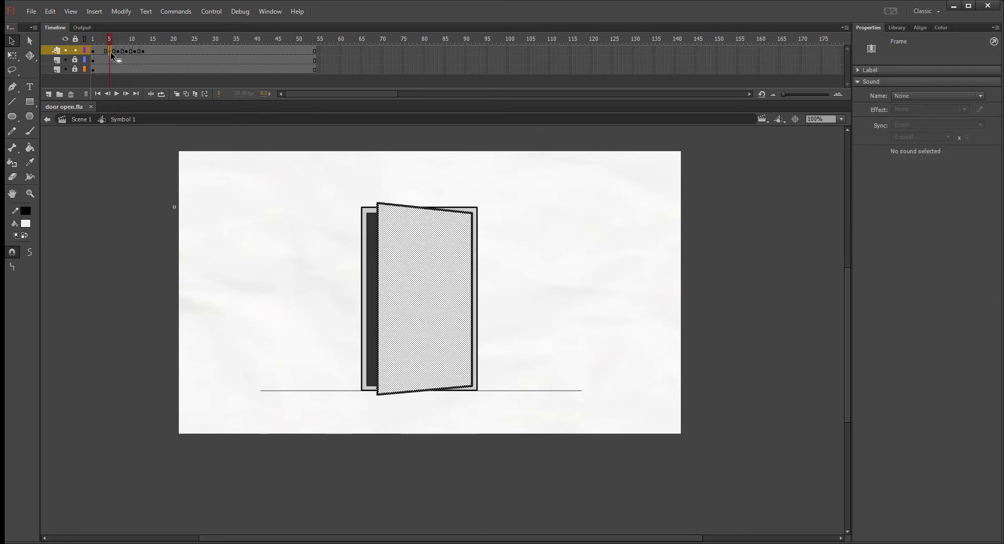
scroll(373, 247, "up", 1)
left_click(225, 238)
left_click_drag(263, 213, 266, 234)
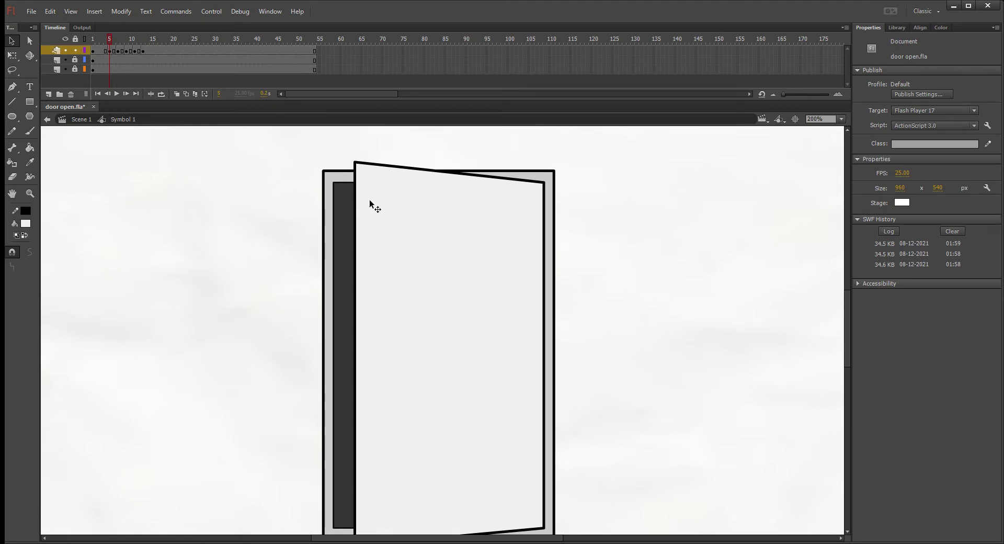
key("n")
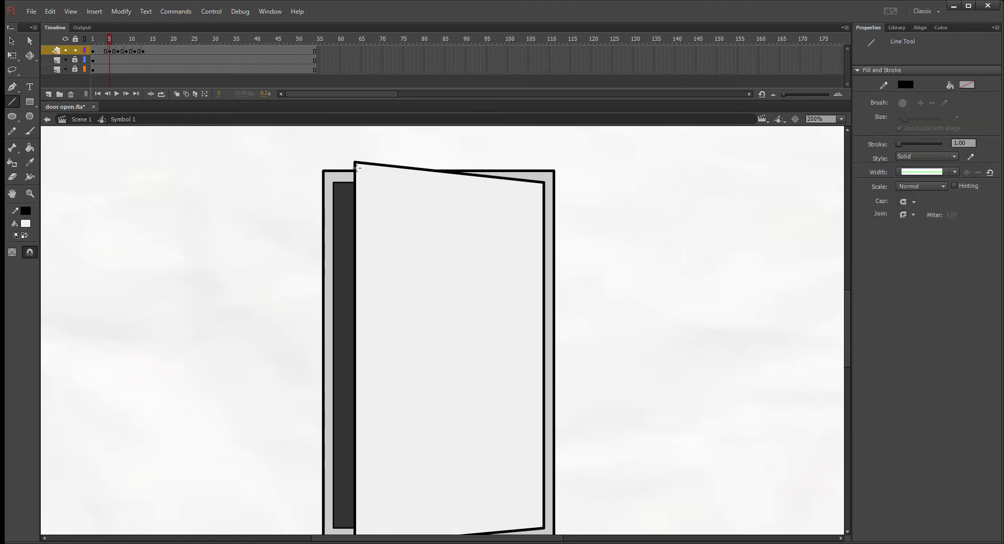
key("v")
left_click(355, 185)
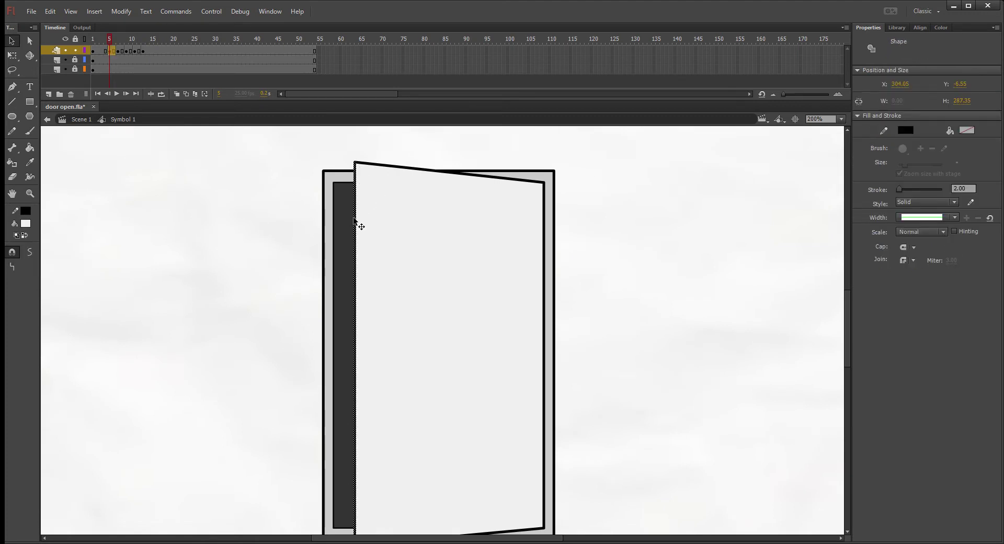
left_click_drag(357, 220, 342, 214)
left_click(291, 212)
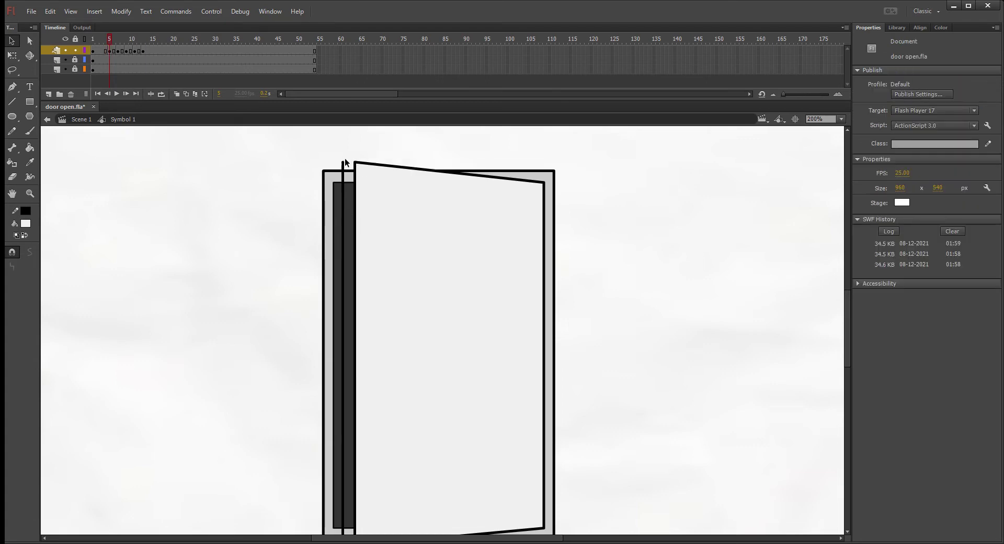
Join the tops of the two door edges with a line matching the outline style.
key("n")
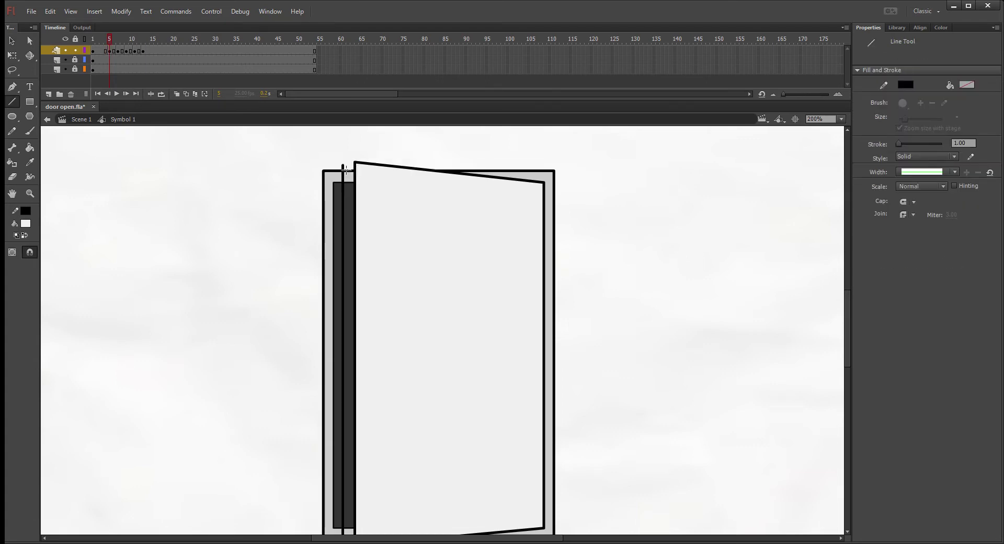
left_click_drag(342, 165, 354, 161)
key("i")
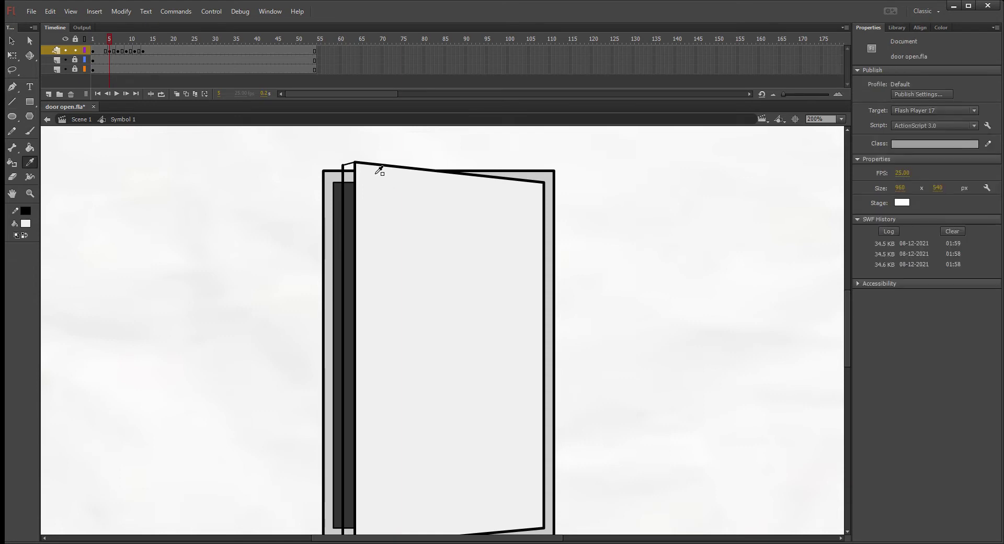
left_click(375, 170)
scroll(325, 240, "down", 5)
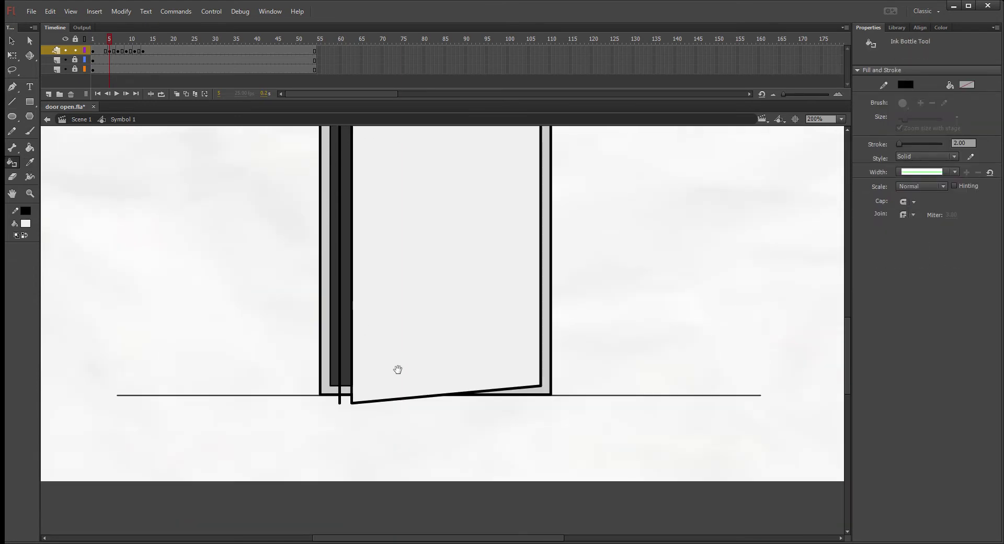
key("v")
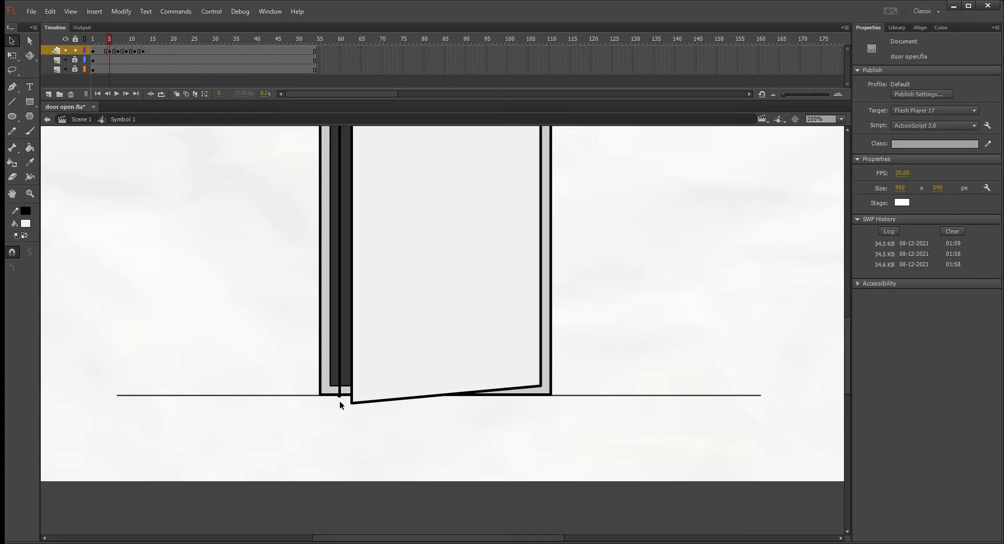
key("n")
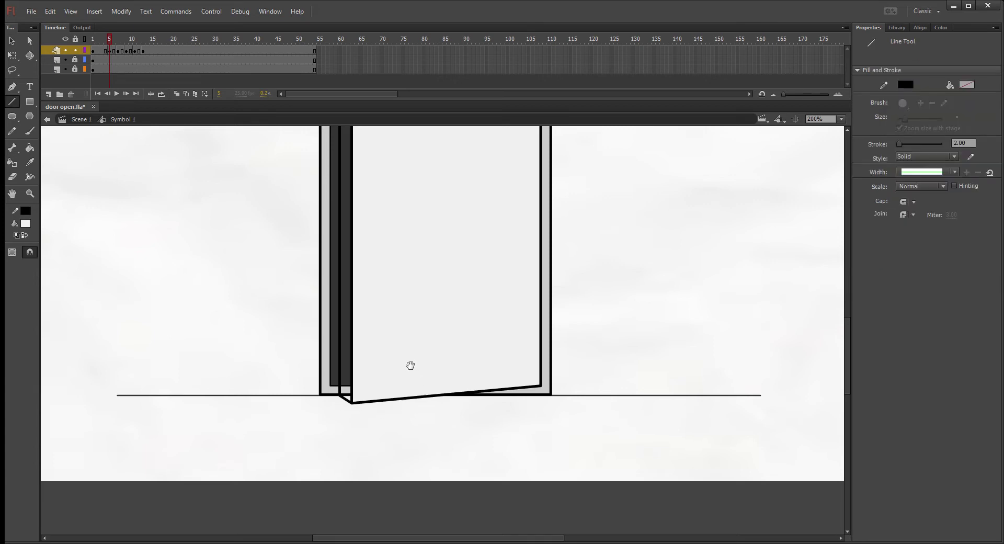
left_click_drag(400, 363, 389, 463)
left_click_drag(393, 387, 390, 488)
left_click_drag(370, 340, 370, 136)
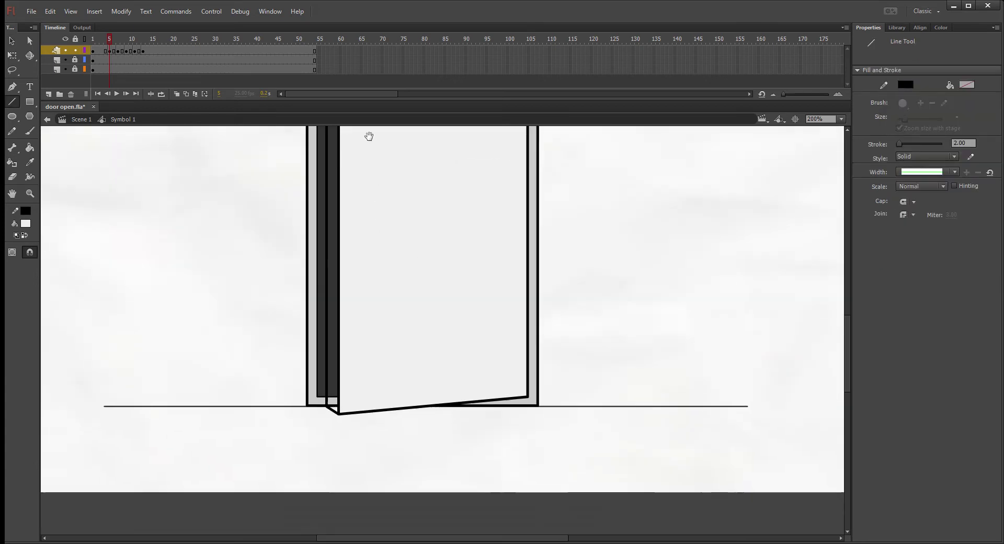
left_click_drag(361, 221, 351, 378)
left_click_drag(344, 251, 338, 300)
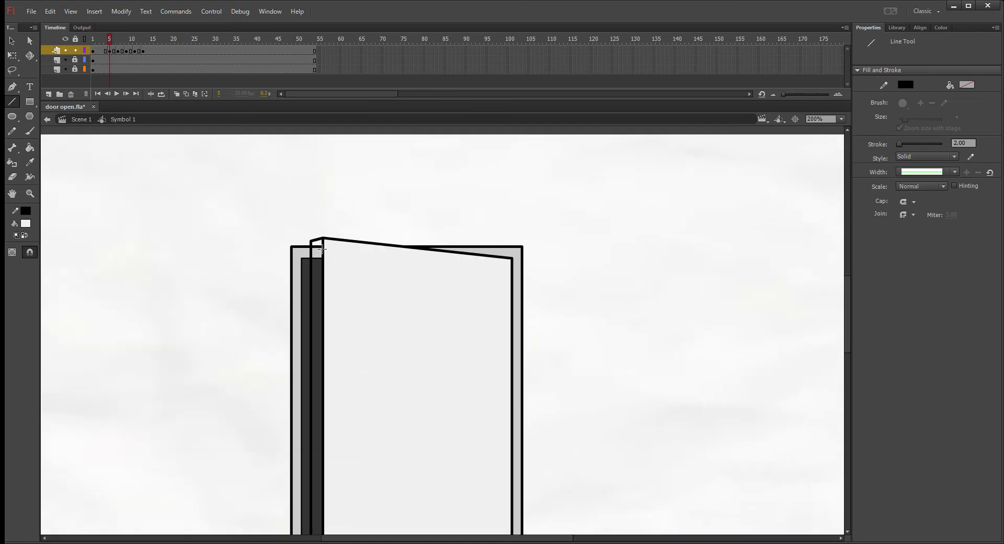
Pull the edge strip's top corner into place and fill the strip light.
key("v")
left_click_drag(311, 242, 311, 244)
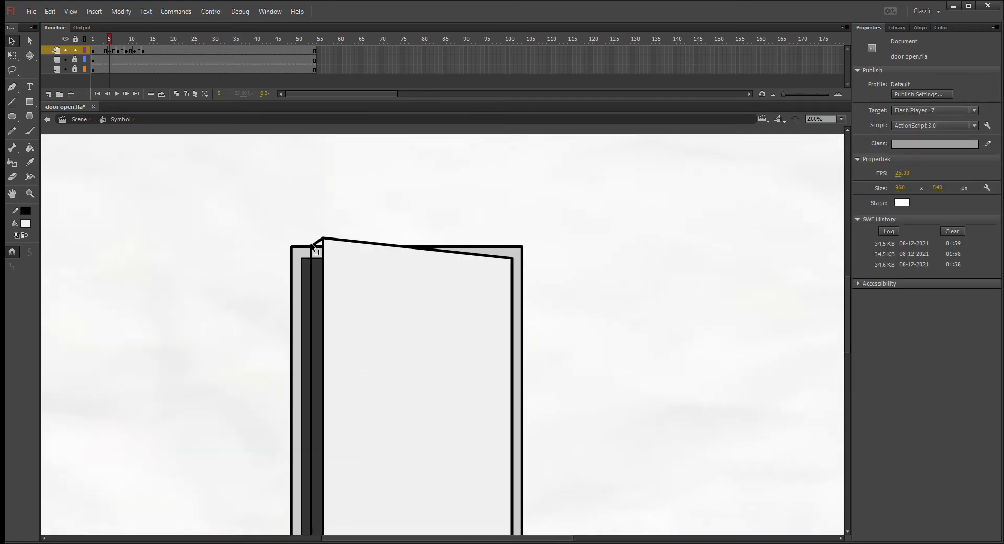
mouse_move(341, 215)
left_mouse_down()
mouse_move(350, 150)
mouse_move(374, 177)
left_mouse_up()
left_click_drag(299, 283, 327, 170)
left_click_drag(286, 237, 254, 344)
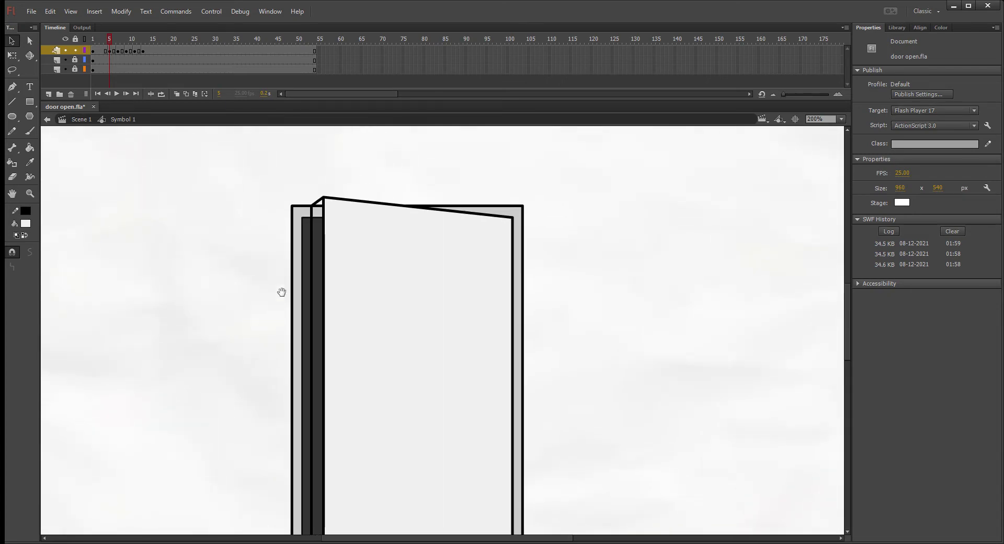
key("k")
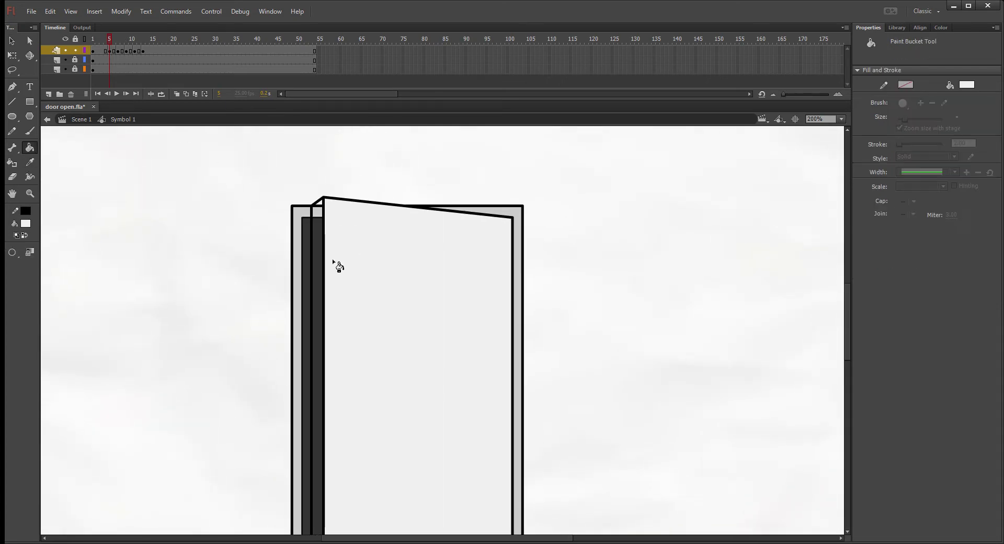
left_click(344, 267)
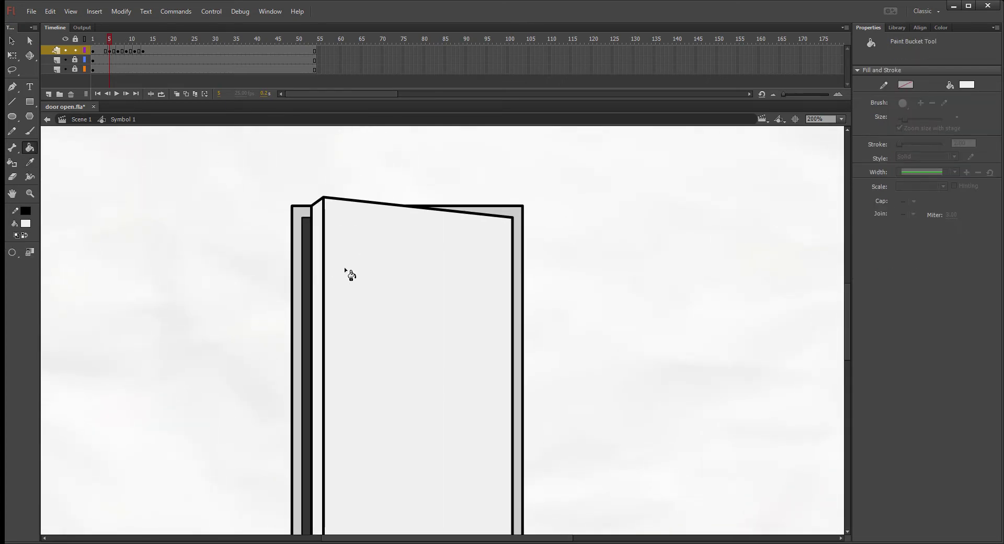
On frame 8, shift a copy of the door's vertical edge line to the left.
left_click(123, 39)
key("v")
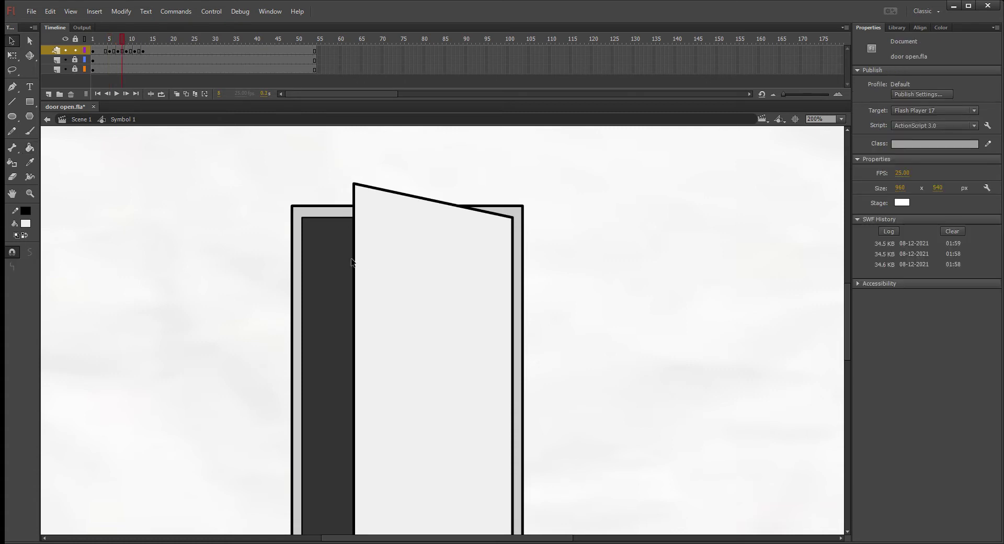
left_click(362, 273)
left_click(359, 267)
left_click_drag(359, 268, 343, 265)
left_click(303, 193)
Close frame 8's edge strip at top and bottom, fill it light, and scrub to preview.
key("n")
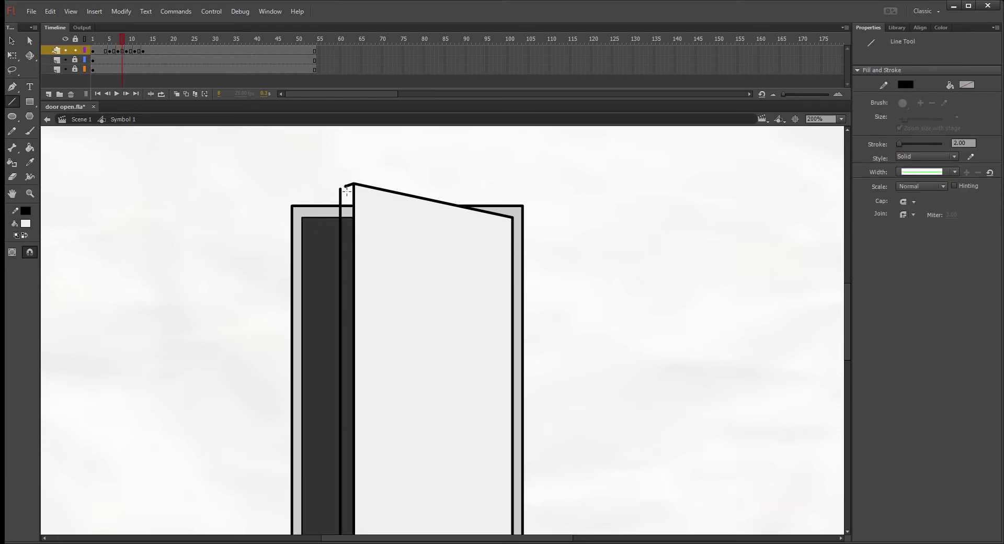
left_click_drag(346, 191, 341, 189)
left_click_drag(305, 323, 301, 192)
key("v")
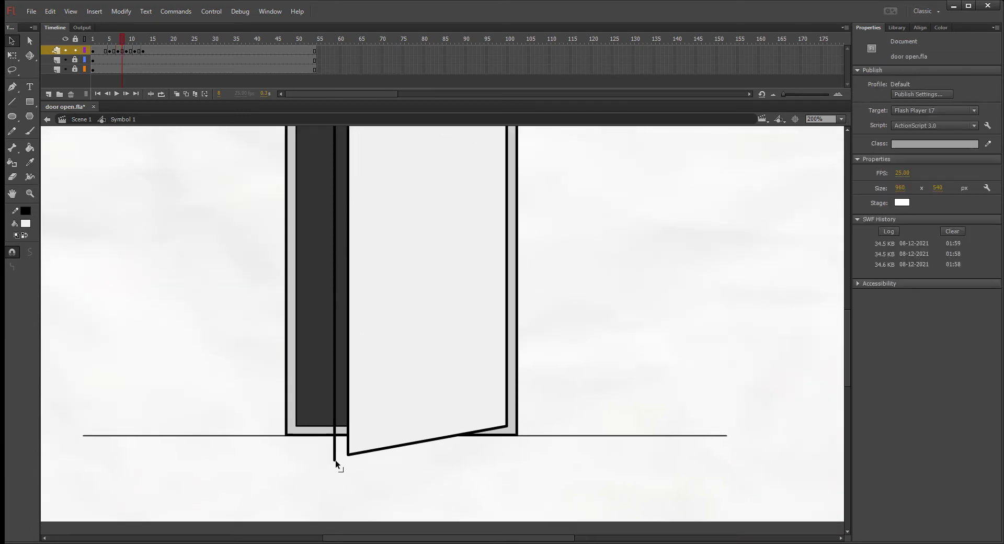
key("n")
left_click_drag(335, 450, 349, 455)
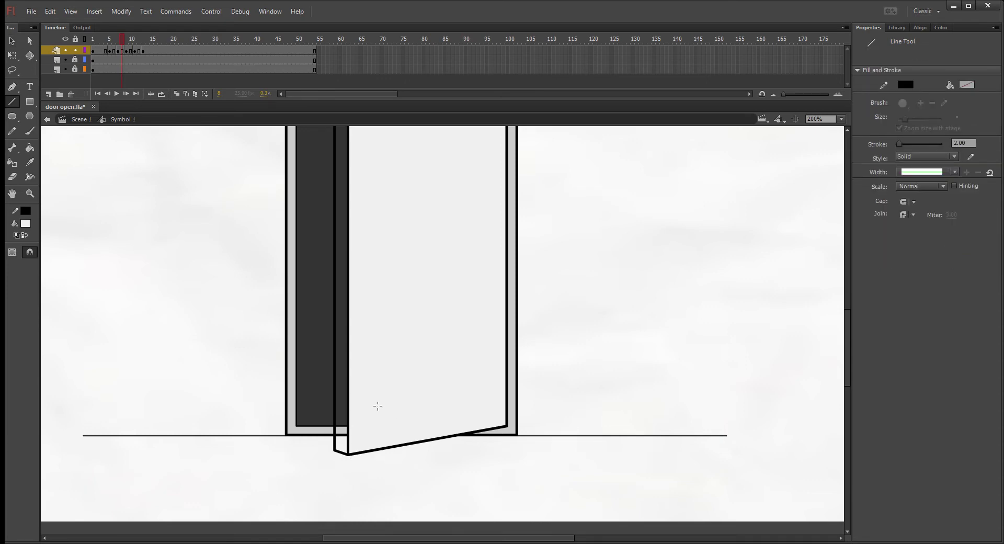
key("k")
left_click(347, 411)
scroll(265, 233, "up", 5)
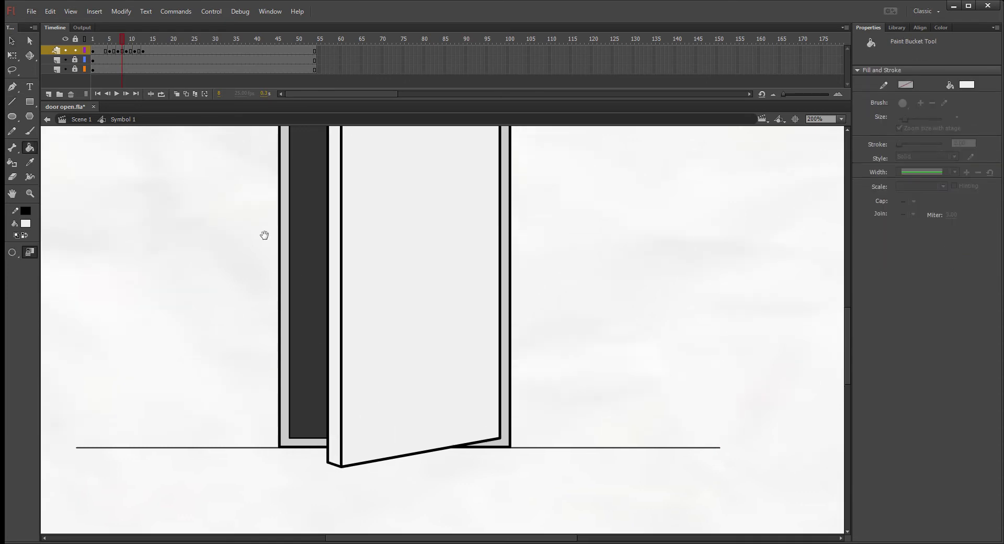
mouse_move(116, 37)
left_mouse_down()
mouse_move(86, 43)
mouse_move(134, 46)
mouse_move(102, 41)
mouse_move(121, 42)
left_mouse_up()
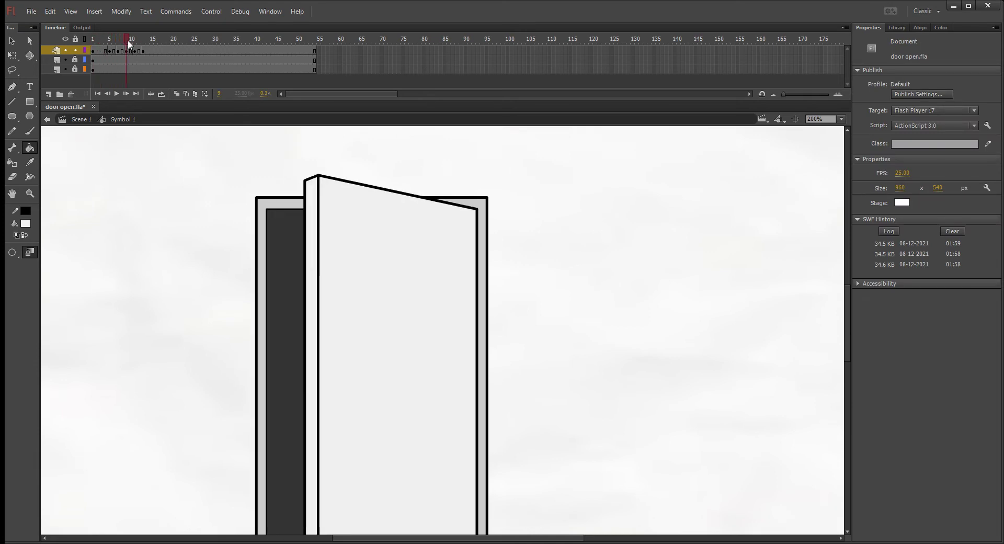
On frame 9, drag a copy of the door's edge line left and close its bottom with a line.
key("v")
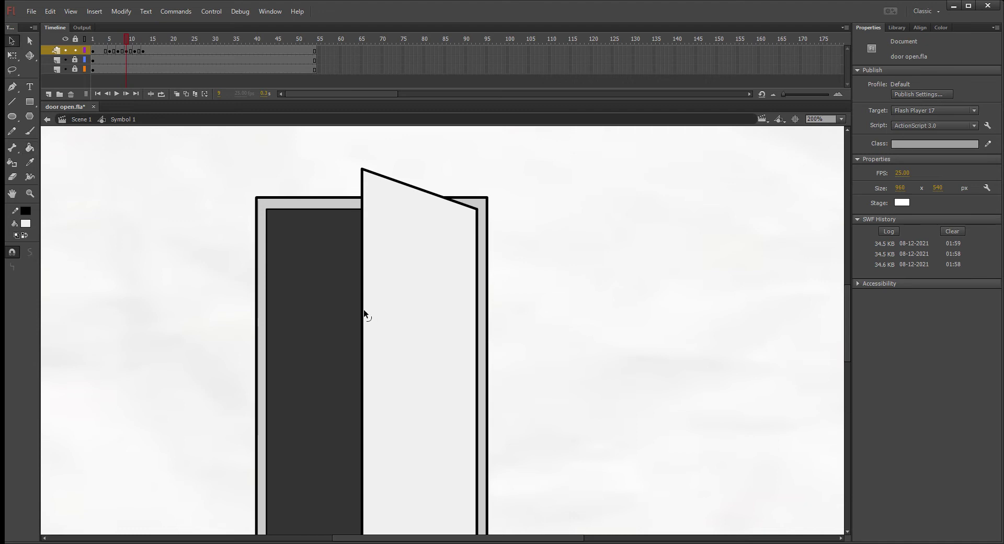
left_click(364, 314)
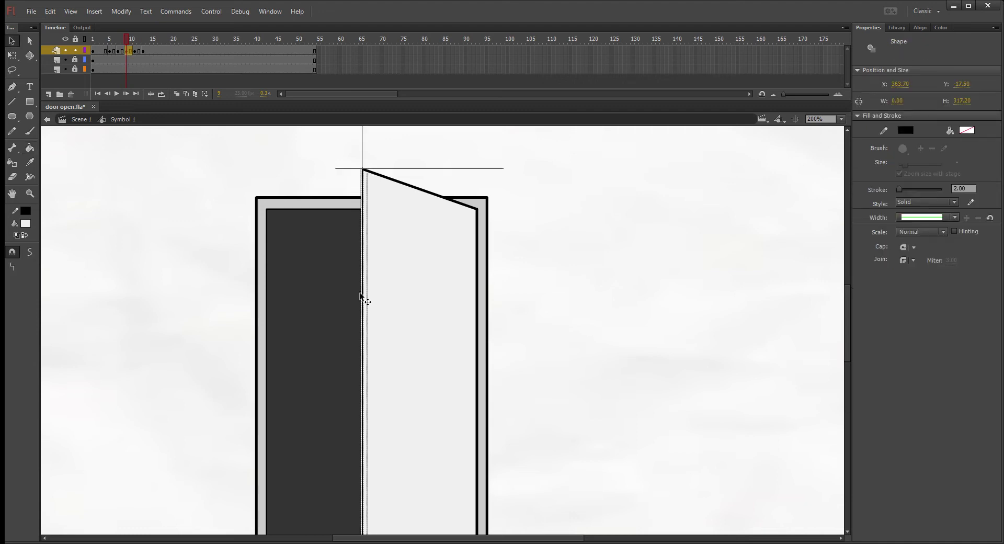
left_click_drag(360, 295, 351, 293)
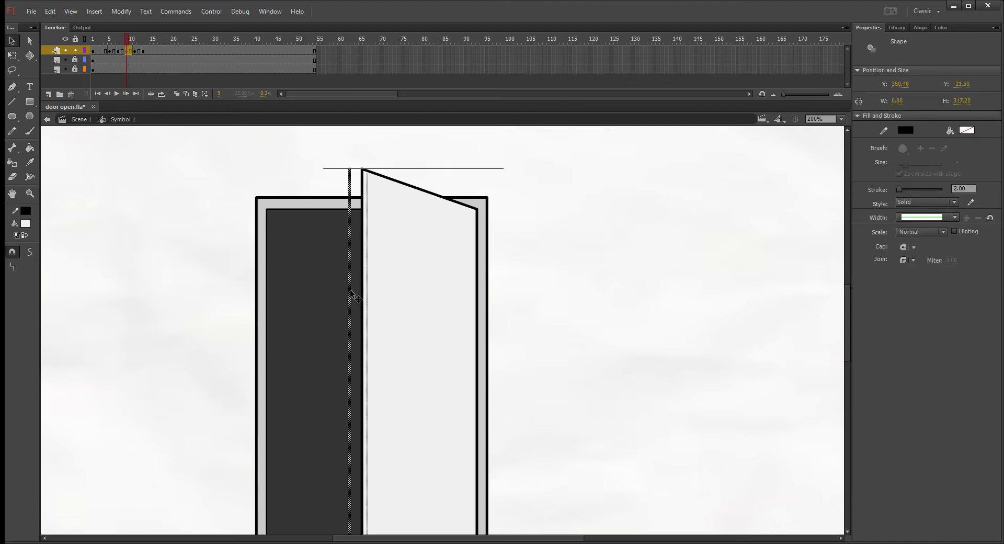
left_click(287, 184)
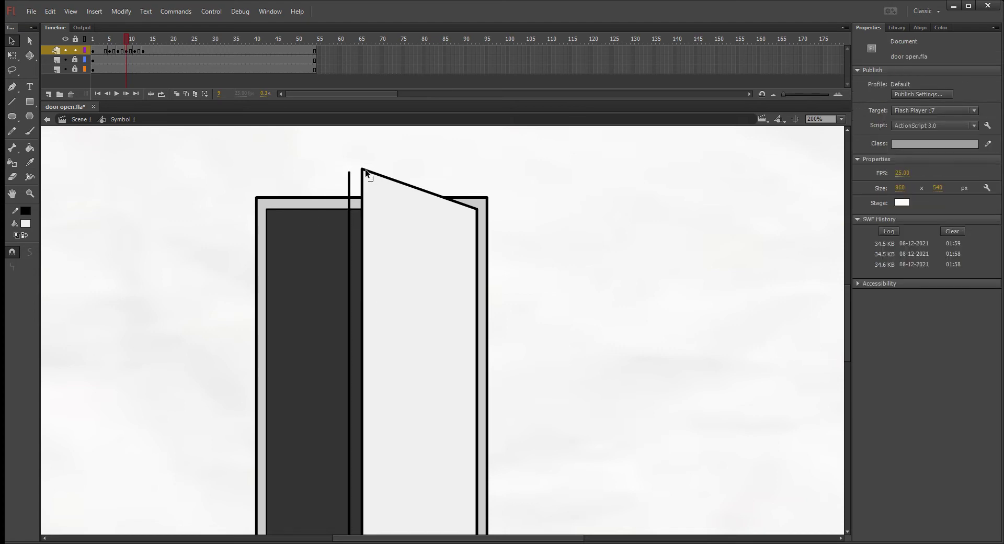
key("n")
scroll(369, 204, "down", 5)
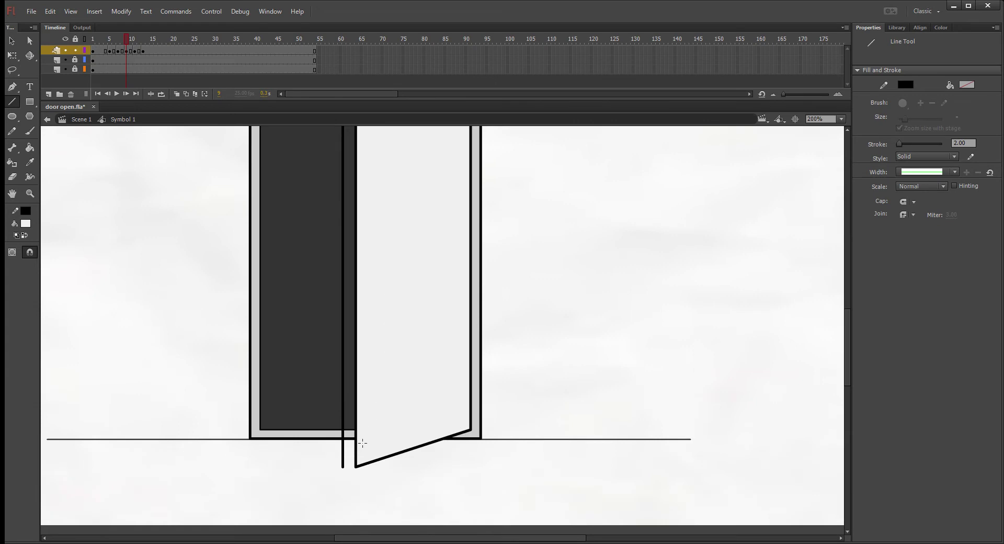
key("v")
key("n")
left_click_drag(343, 463, 356, 467)
Sample the door's white fill, paint the edge strip with it, and go to frame 12.
key("i")
scroll(411, 356, "up", 3)
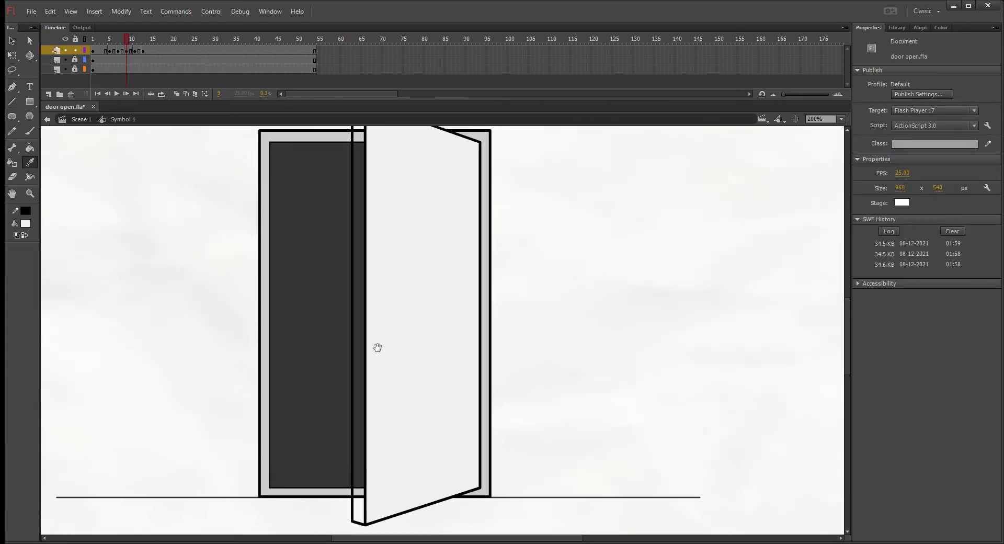
left_click(387, 341)
left_click(358, 342)
left_click_drag(291, 210, 273, 237)
left_click_drag(130, 37, 138, 39)
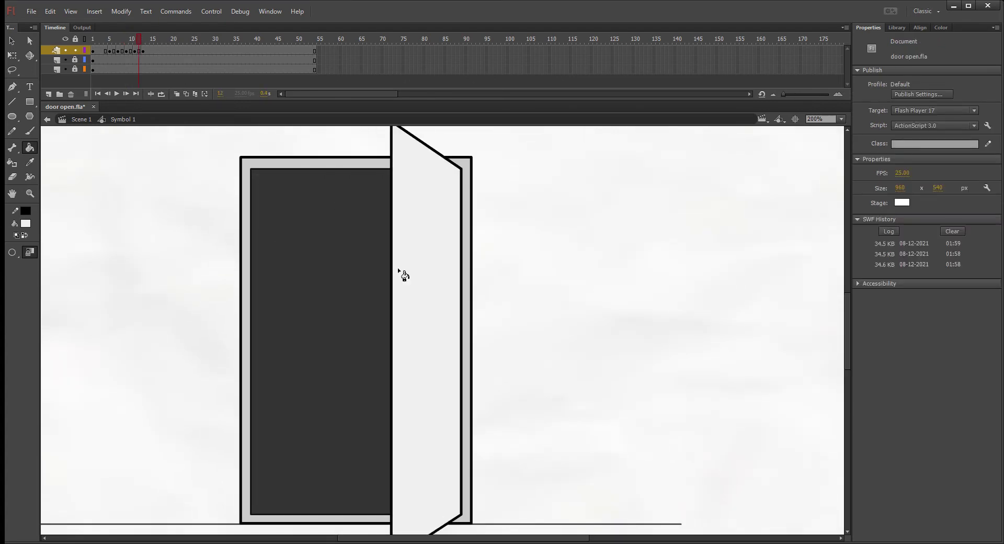
On frame 12, copy the door's edge line left and join its top to the door corner.
key("v")
left_click(392, 300)
left_click_drag(394, 296, 374, 291)
left_click_drag(330, 247, 308, 343)
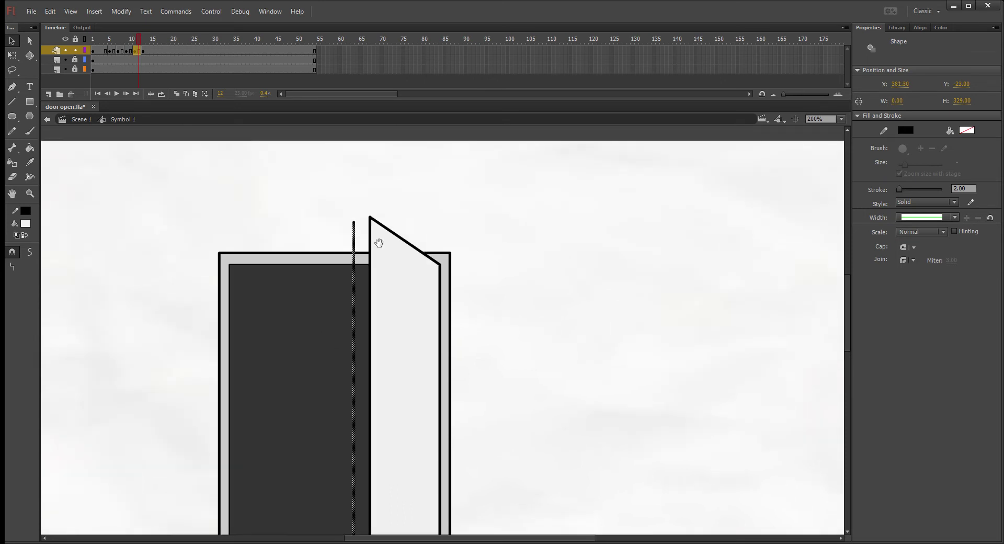
left_click(360, 229)
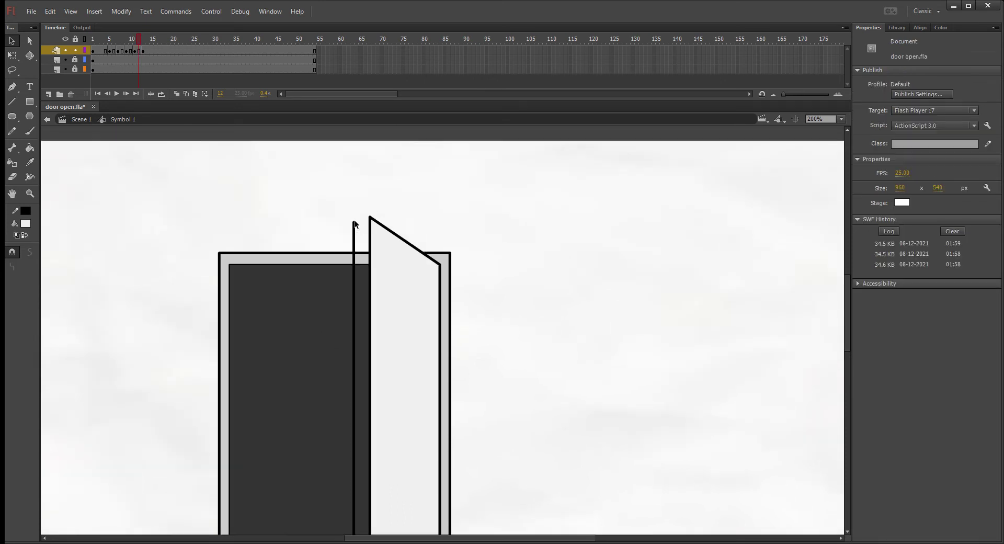
key("n")
left_click_drag(354, 218, 370, 217)
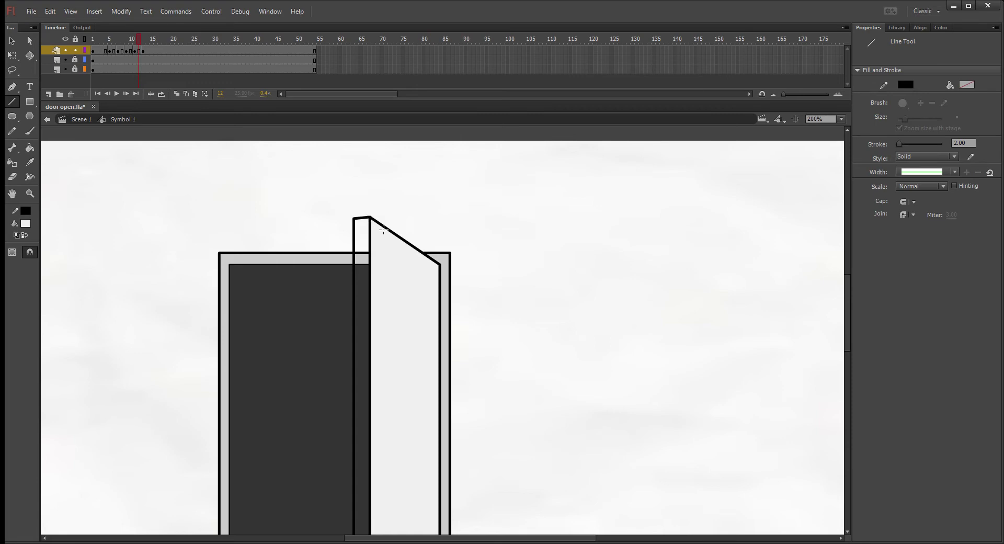
Raise the edge strip's bottom corner to slant it and level the door panel's top edge.
left_click_drag(368, 422, 371, 282)
key("v")
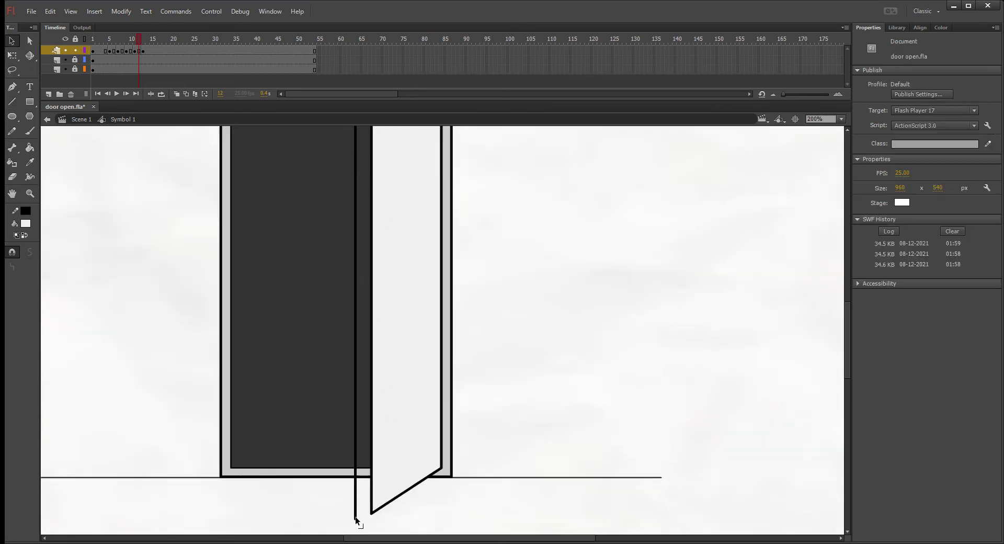
key("n")
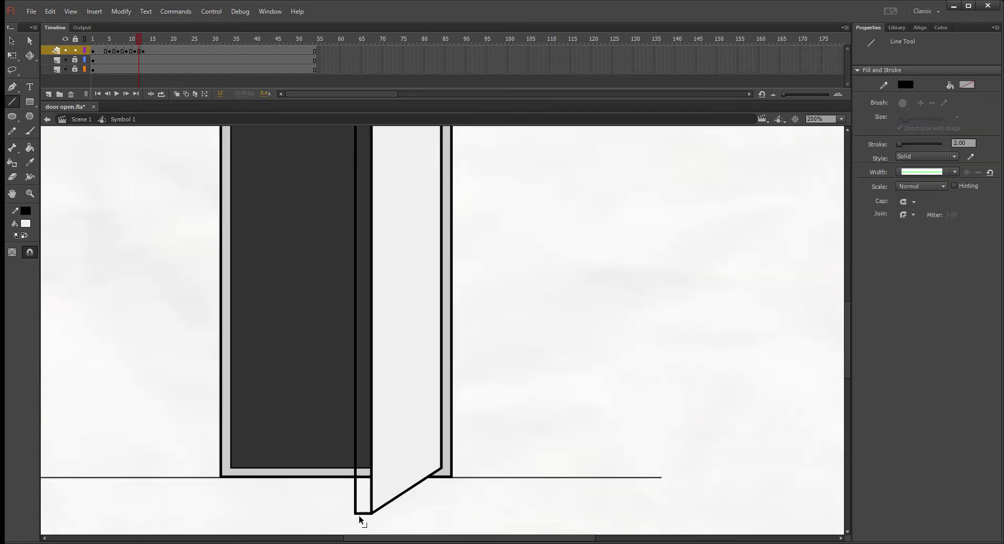
key("v")
left_click_drag(355, 514, 355, 507)
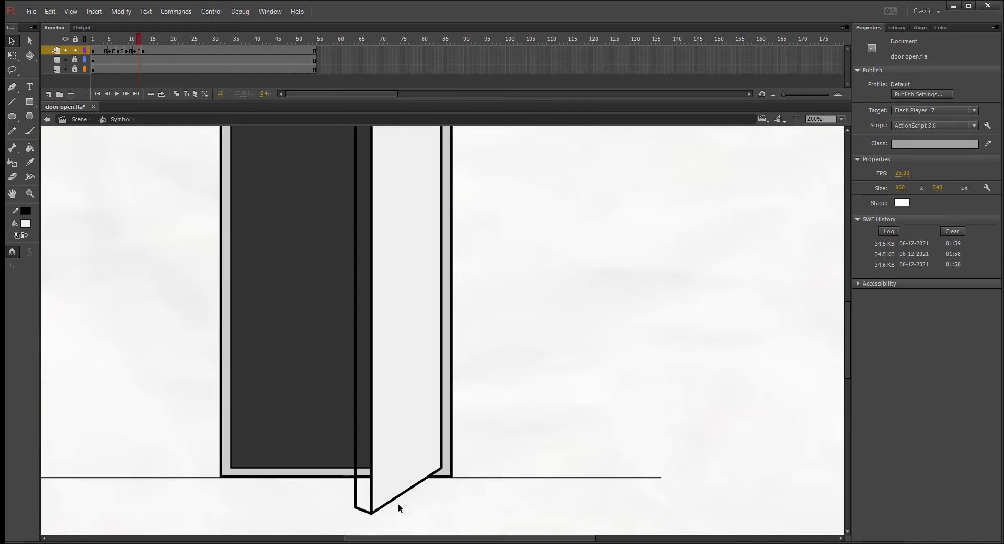
key("space")
left_click_drag(511, 281, 498, 398)
left_click_drag(409, 255, 408, 227)
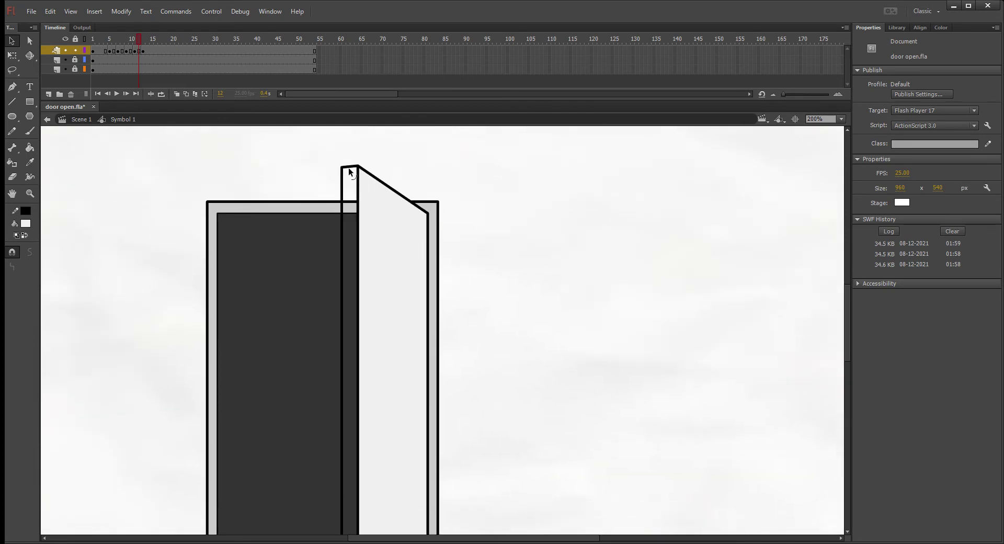
left_click_drag(341, 167, 342, 179)
left_click_drag(284, 192, 285, 183)
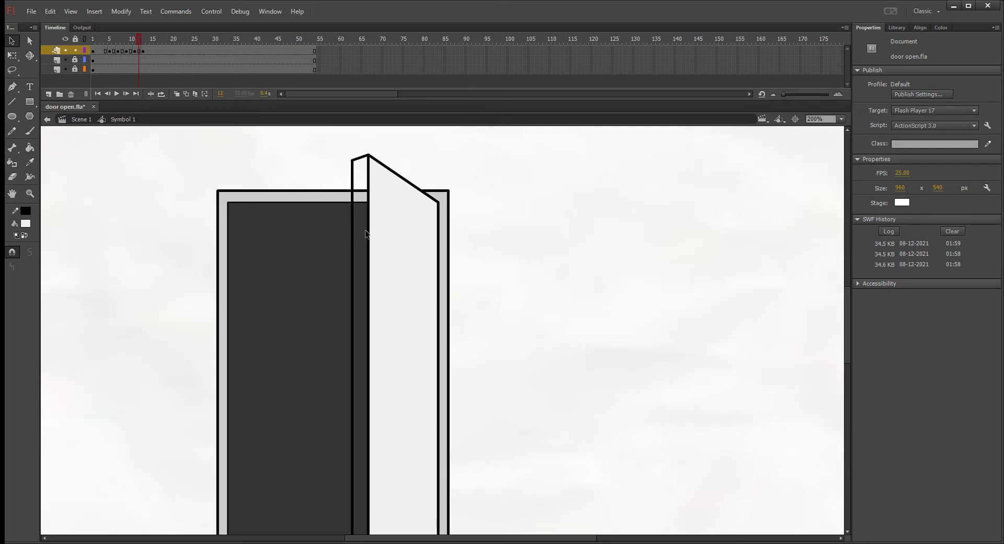
Fill the side strip white, zoom out to 100%, and scrub to preview the swing.
key("k")
left_click(362, 242)
key("ctrl+minus")
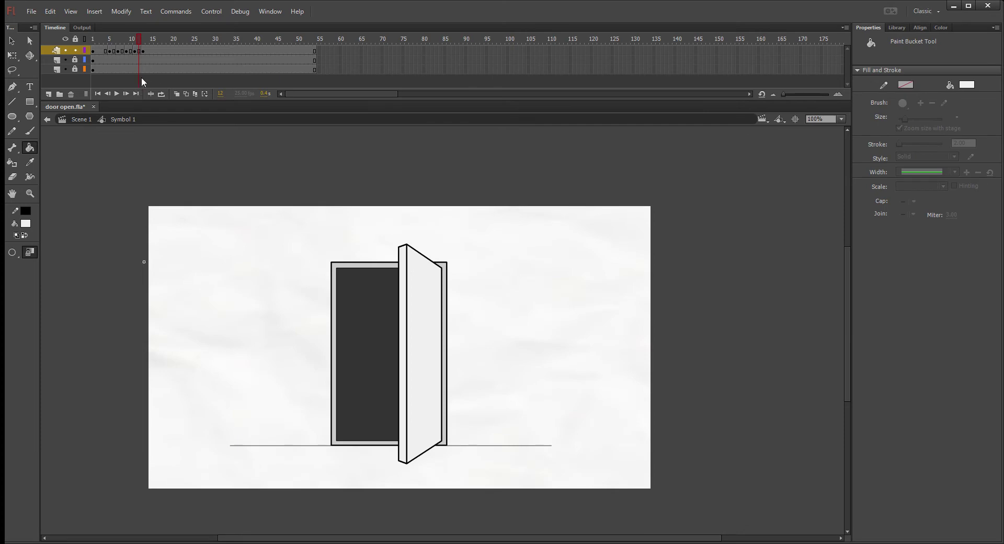
left_click_drag(140, 42, 139, 43)
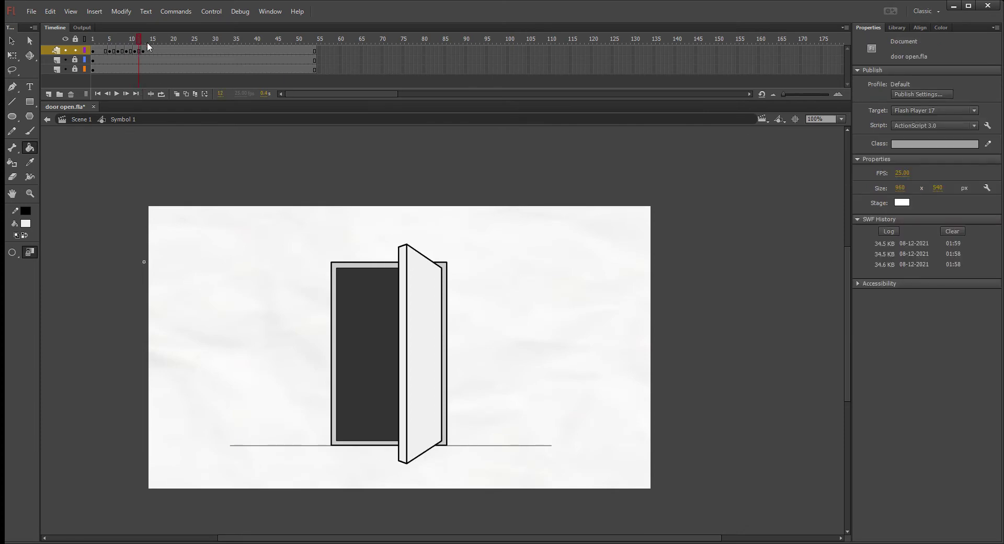
On frame 13, move the door's edge line left to set the edge thickness.
left_click(145, 42)
key("v")
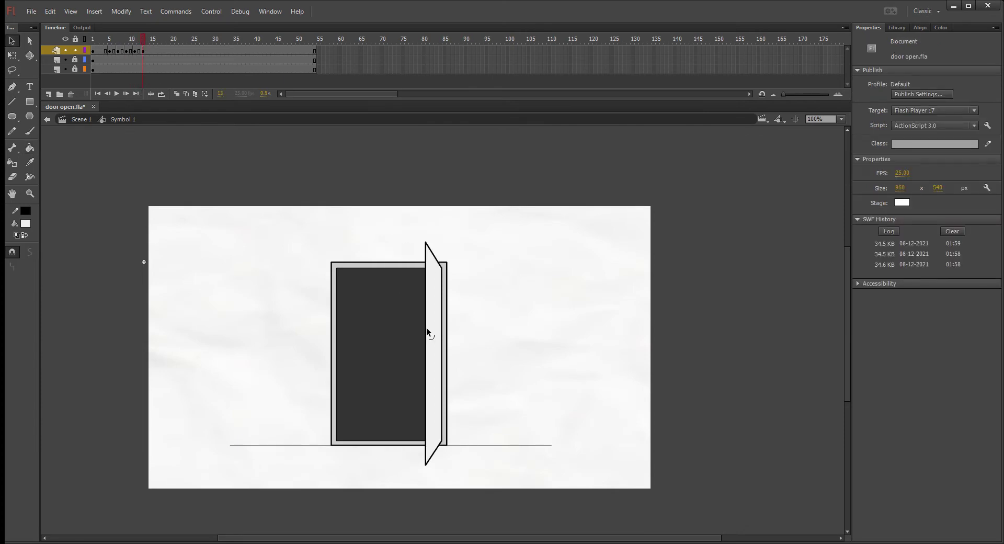
left_click(426, 331)
key("ctrl+equal")
left_click(577, 319)
left_click(445, 295)
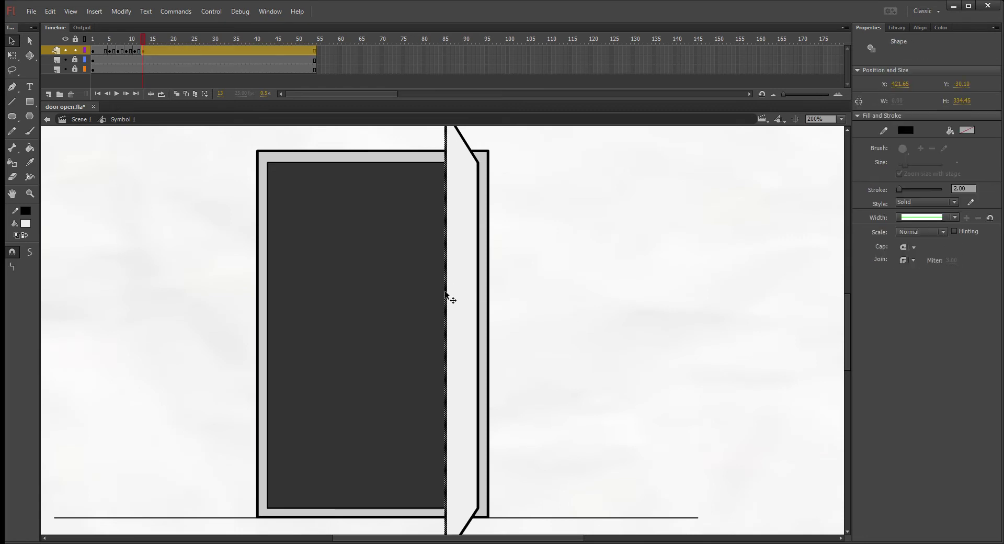
left_click_drag(444, 294, 425, 288)
left_click(533, 286)
Draw straight lines joining the two door edges at the top and bottom.
left_click_drag(513, 228, 488, 315)
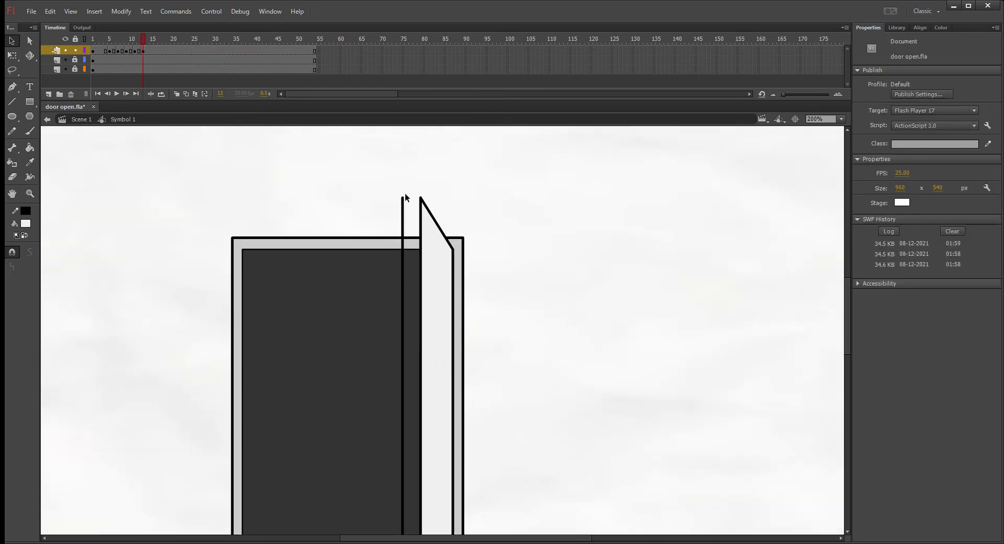
key("n")
left_click_drag(403, 198, 421, 198)
left_click_drag(421, 396, 425, 284)
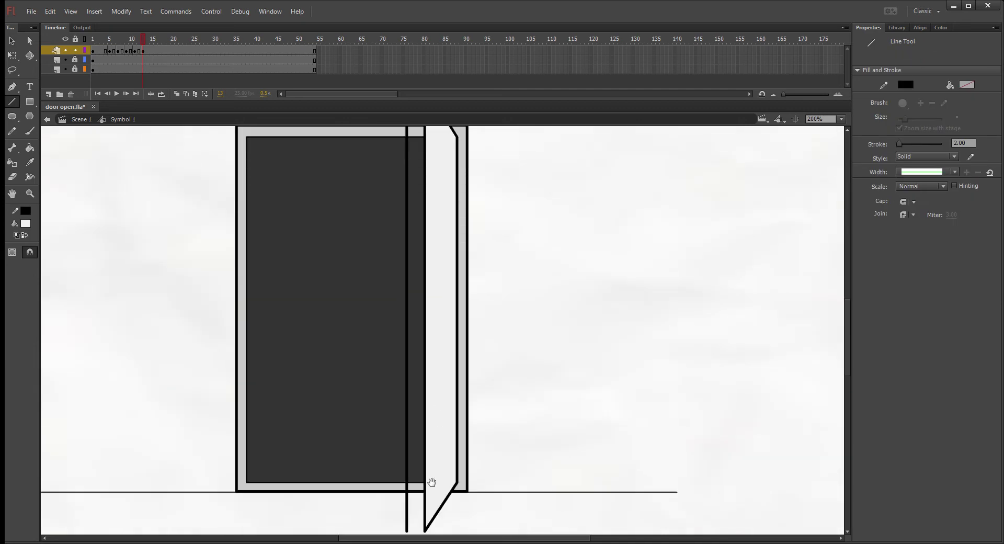
scroll(437, 425, "down", 3)
left_click_drag(413, 448, 430, 448)
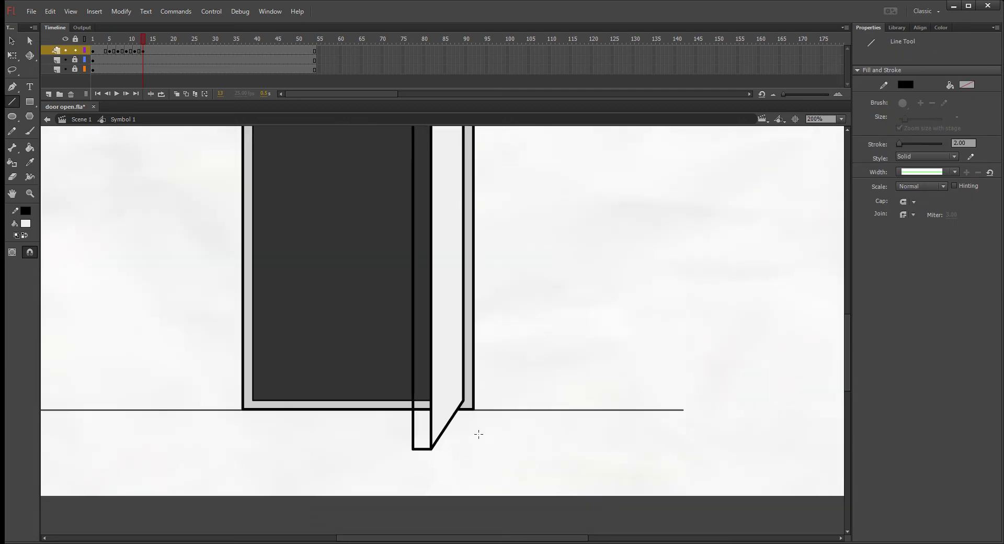
scroll(497, 357, "up", 2)
Fill the strip between the door lines with the light colour.
key("k")
left_click(422, 366)
key("ctrl+minus")
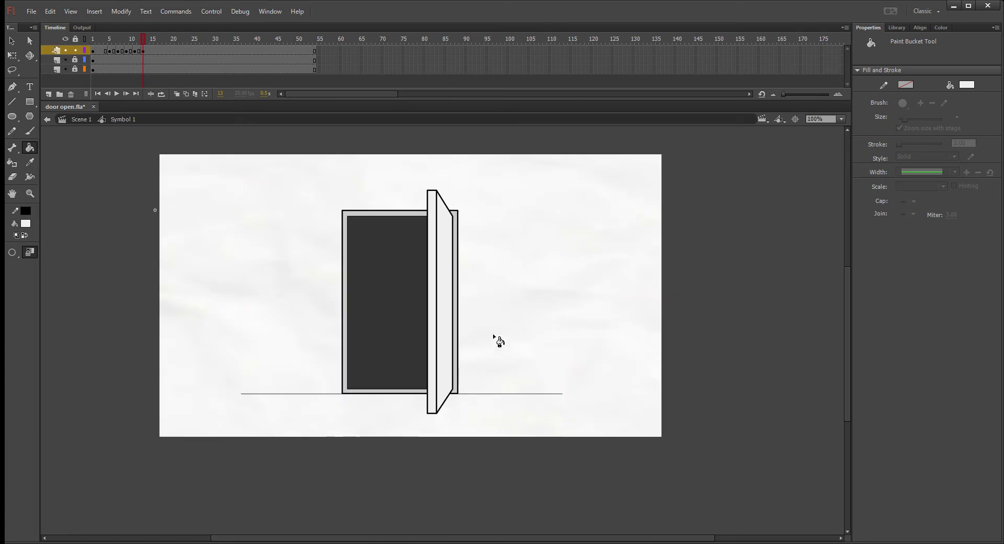
left_click_drag(473, 330, 480, 318)
Drag the strip's top-left and bottom-left corners so the top and bottom ends slope.
key("v")
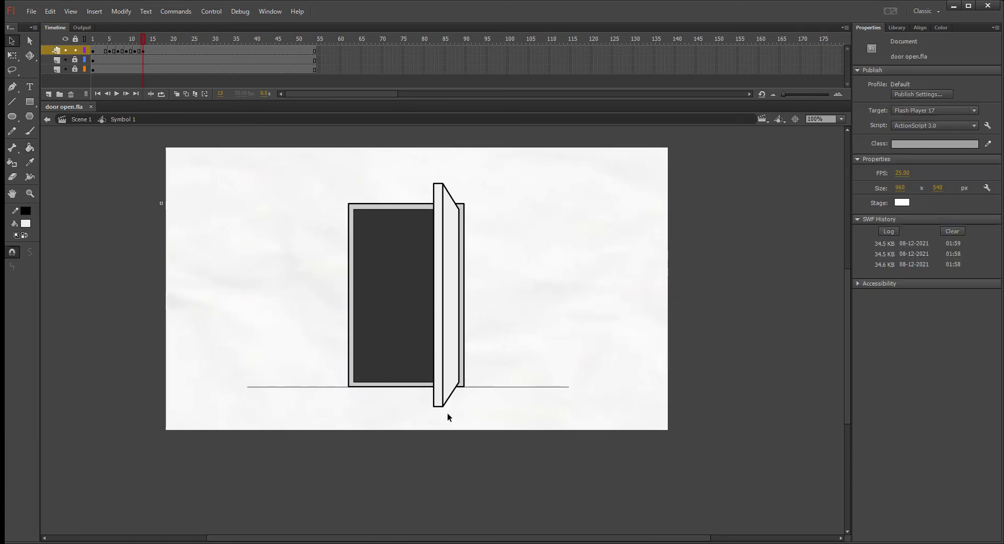
left_click(435, 405)
key("ctrl+equal")
key("ctrl+equal")
left_click(450, 356)
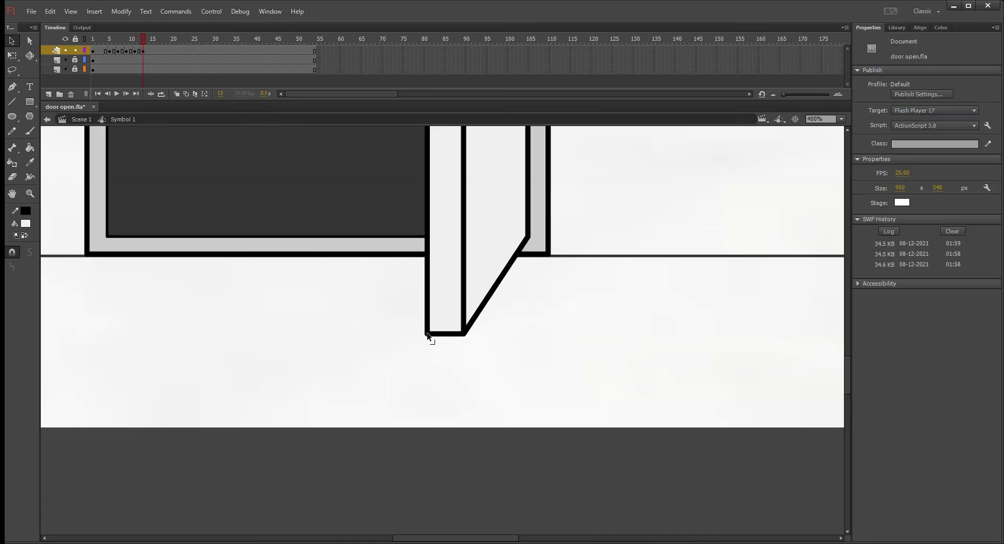
left_click_drag(427, 337, 425, 339)
mouse_move(376, 294)
left_mouse_down()
mouse_move(350, 347)
mouse_move(336, 337)
left_mouse_up()
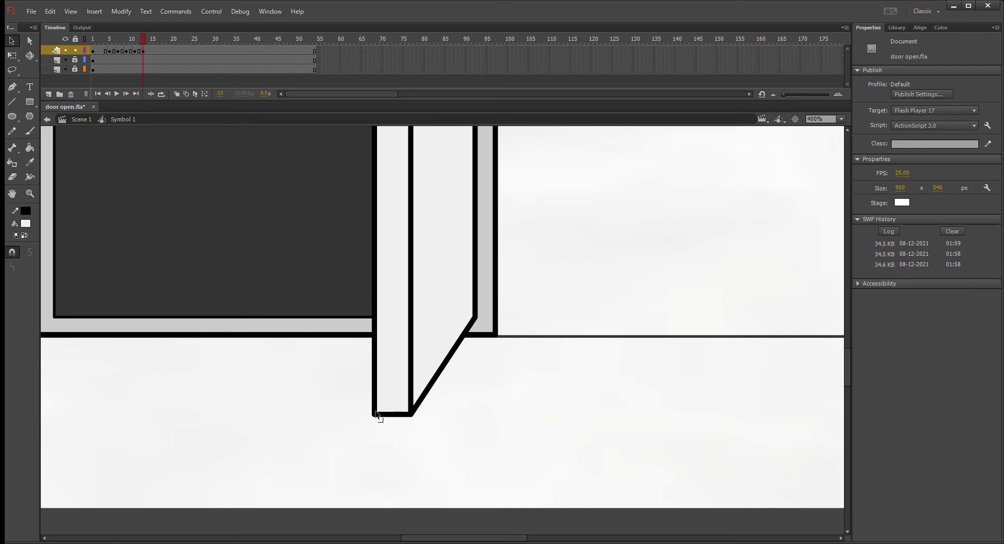
left_click_drag(376, 414, 375, 410)
scroll(391, 425, "up", 10)
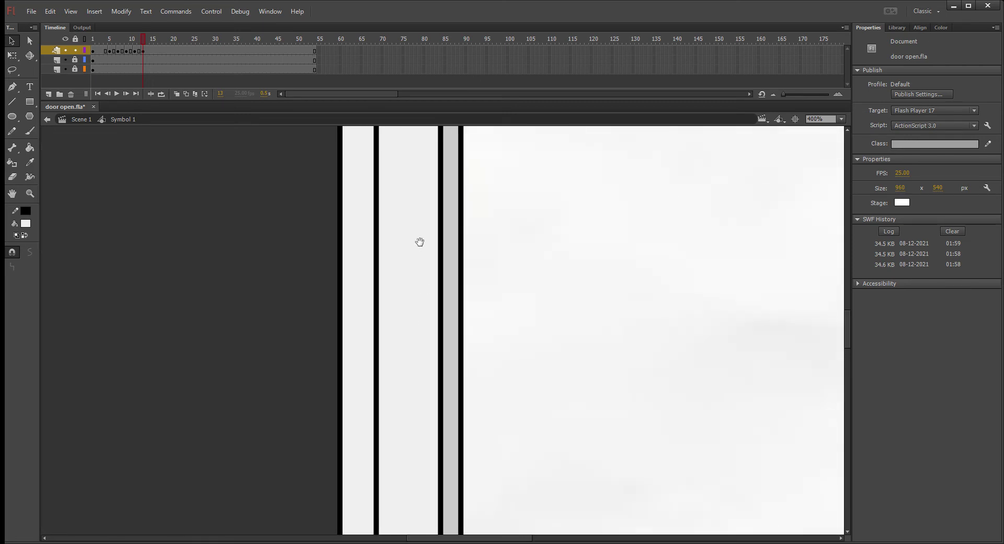
left_click_drag(354, 232, 347, 238)
Check the swing against frame 8, save the file, and view frame 13 at 100%.
mouse_move(139, 39)
left_mouse_down()
mouse_move(99, 46)
mouse_move(144, 50)
mouse_move(100, 48)
mouse_move(149, 52)
mouse_move(144, 43)
mouse_move(115, 45)
mouse_move(144, 50)
mouse_move(125, 39)
mouse_move(99, 43)
mouse_move(144, 49)
left_mouse_up()
key("ctrl+minus")
key("ctrl+minus")
key("ctrl+minus")
key("ctrl+s")
left_click(145, 51)
key("ctrl+1")
key("Escape")
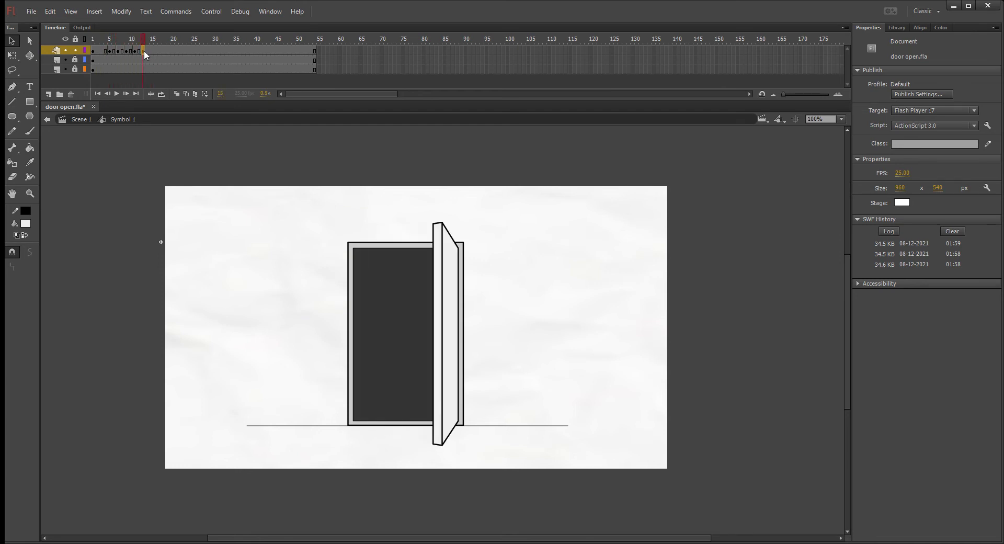
Move the door in frame 15 about 57 px right and save.
left_click(143, 50)
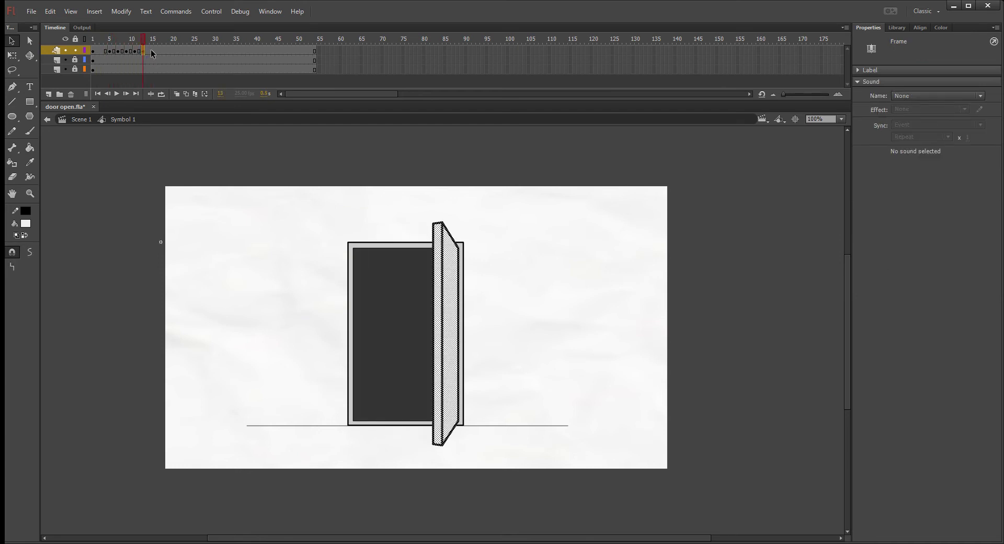
left_click(151, 51)
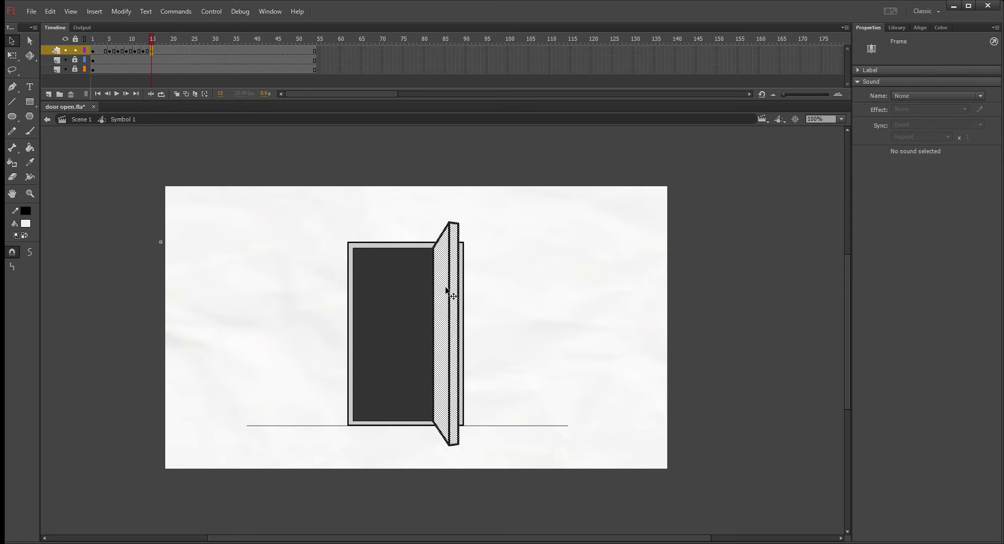
left_click_drag(447, 291, 472, 289)
left_click(529, 300)
key("ctrl+s")
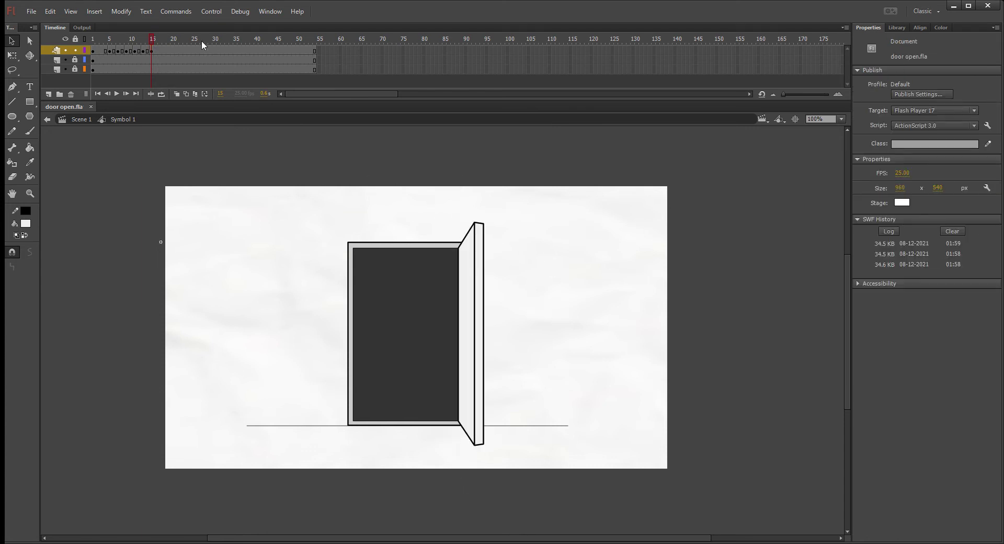
Scrub frames 11 to 17 to preview the door swing.
mouse_move(149, 38)
left_mouse_down()
mouse_move(83, 48)
mouse_move(165, 52)
mouse_move(133, 51)
mouse_move(152, 53)
left_mouse_up()
left_click(159, 50)
left_click_drag(158, 43, 152, 42)
left_click(135, 42)
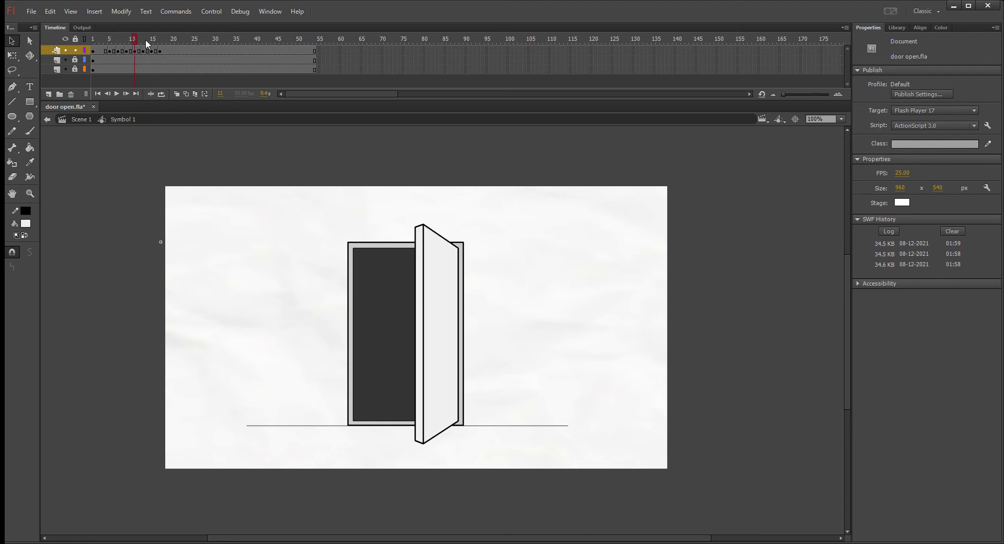
Flip the door in frame 17 horizontally and move it about 25 px right.
left_click(146, 42)
left_click(134, 50)
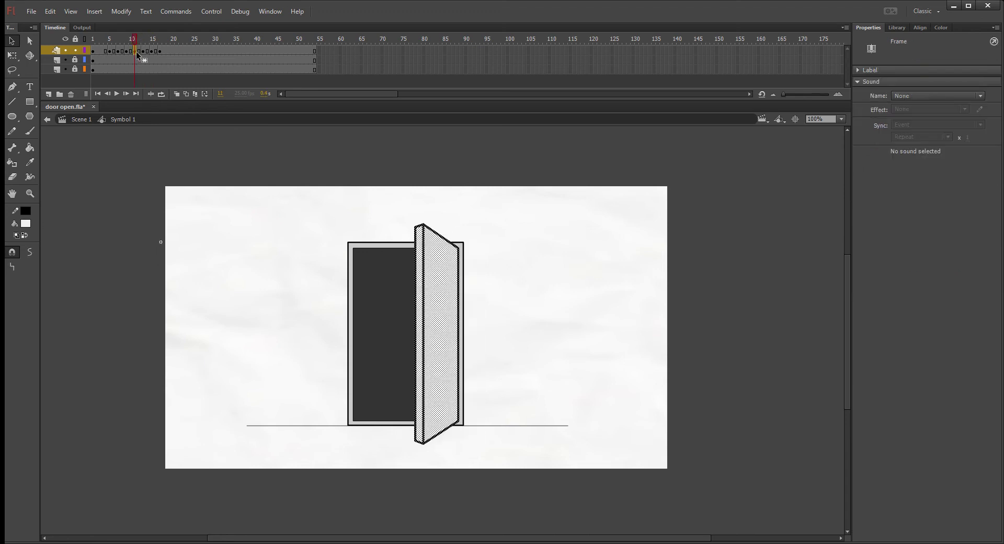
left_click(159, 51)
left_click(294, 256)
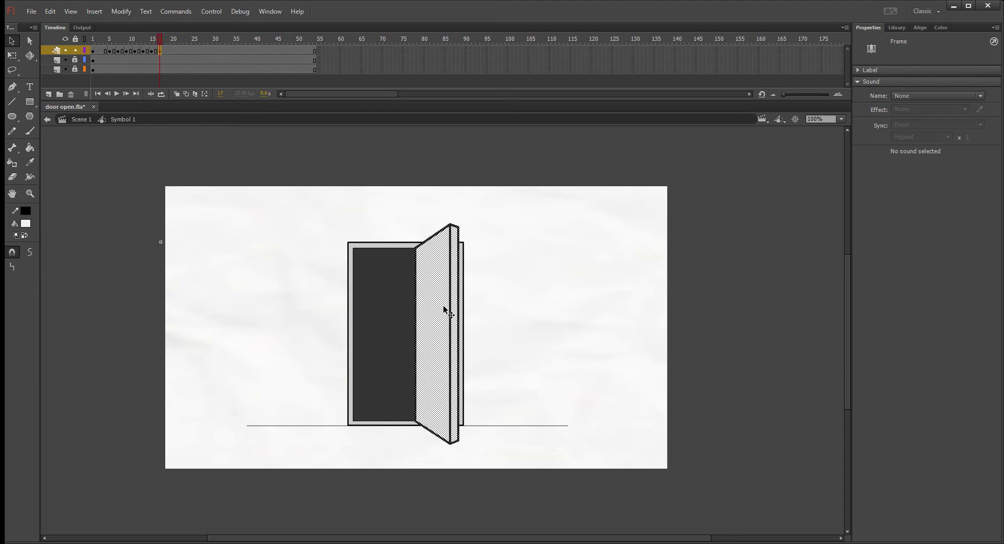
left_click_drag(444, 305, 489, 307)
left_click(554, 318)
mouse_move(159, 40)
left_mouse_down()
mouse_move(109, 43)
mouse_move(160, 49)
left_mouse_up()
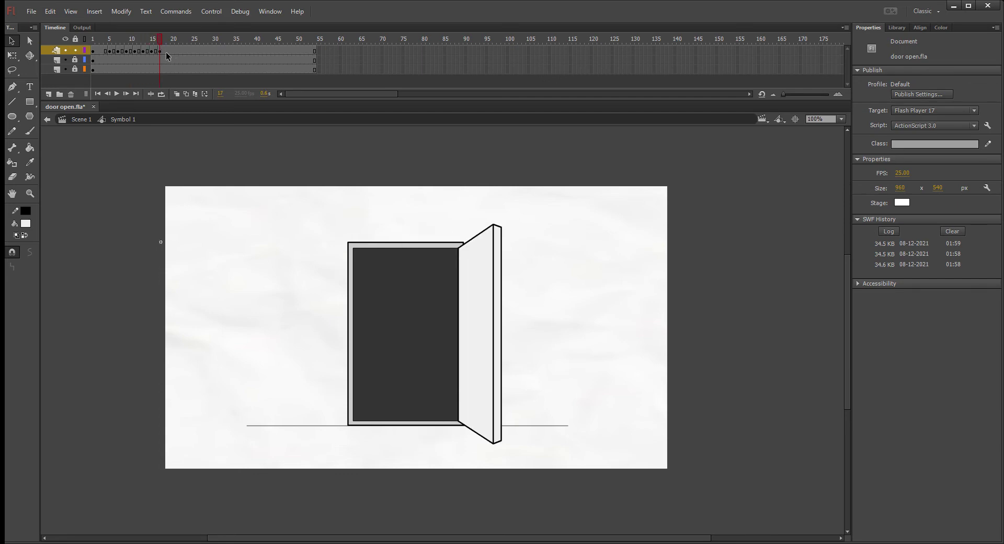
Reuse the frame 9 door pose, push it outward to open wider, and save.
left_click(167, 52)
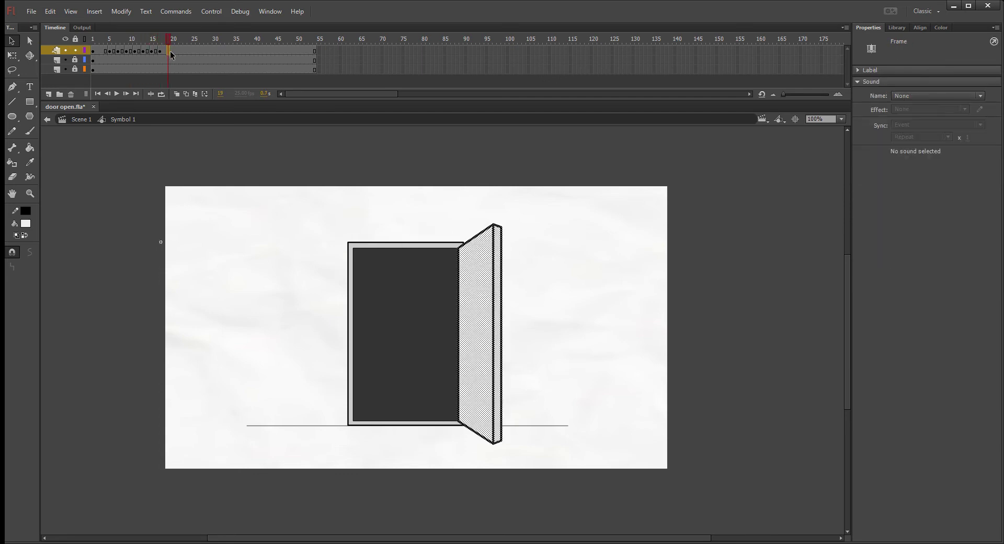
left_click(135, 41)
left_click_drag(135, 41, 169, 51)
left_click(125, 51)
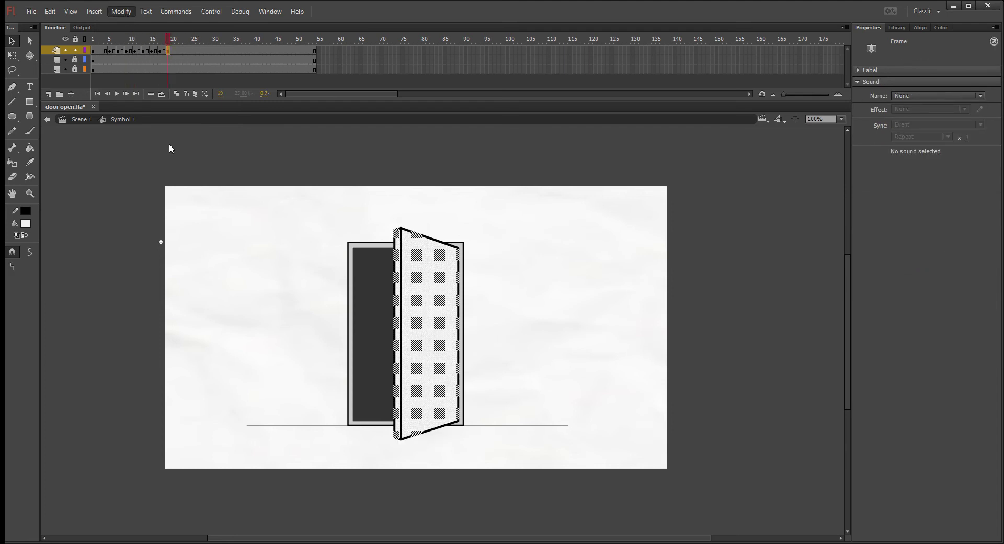
left_click_drag(437, 314, 503, 319)
left_click(606, 324)
key("ctrl+s")
Check the swing and make frame 21 a keyframe.
mouse_move(167, 40)
left_mouse_down()
mouse_move(141, 40)
mouse_move(169, 41)
left_mouse_up()
left_click(176, 51)
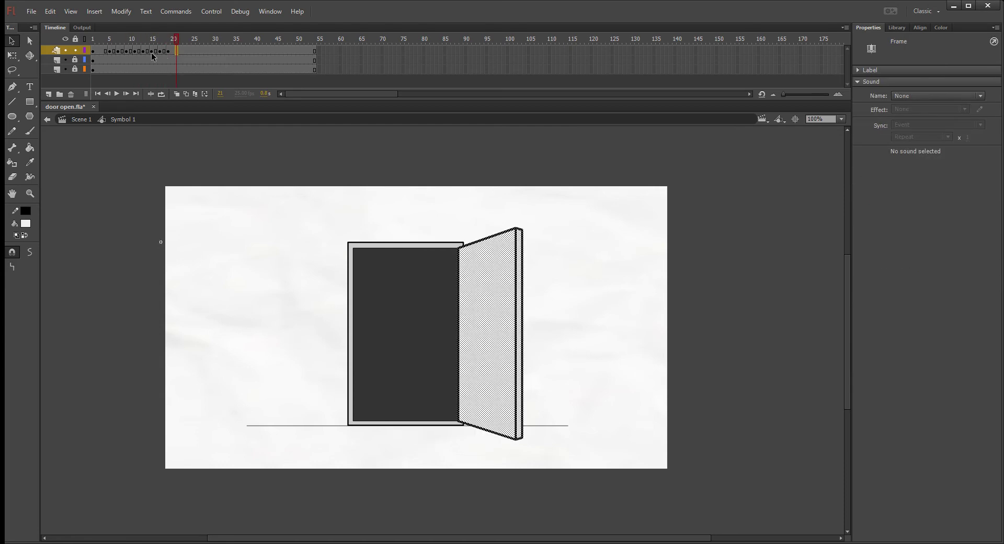
key("F6")
left_click(119, 39)
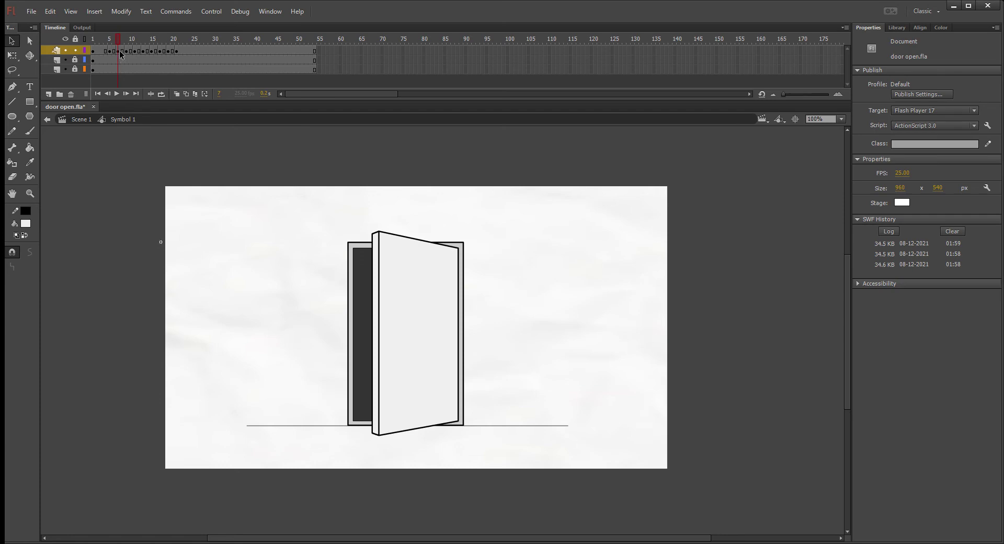
Copy frame 7's door to frame 22, move it right to open wider, save, and play back.
left_click(120, 51)
left_click_drag(177, 52, 178, 51)
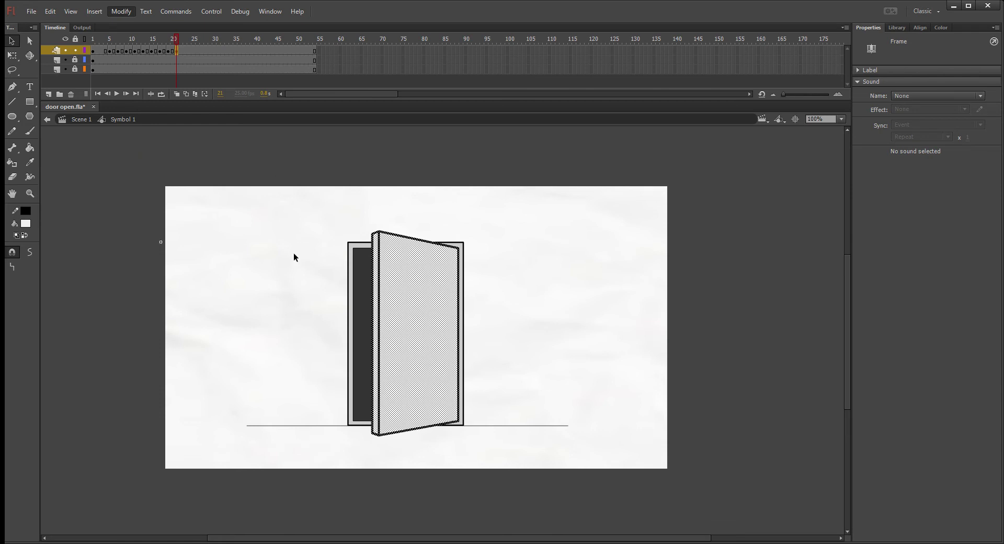
left_click_drag(385, 280, 498, 291)
left_click(603, 300)
key("ctrl+s")
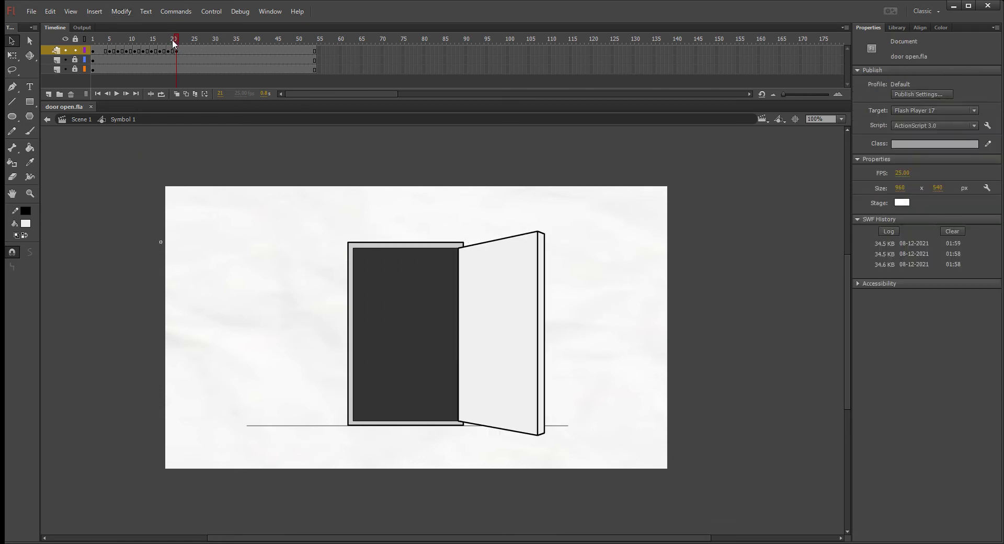
mouse_move(172, 39)
left_mouse_down()
mouse_move(89, 46)
mouse_move(181, 55)
left_mouse_up()
key("Return")
mouse_move(164, 42)
left_mouse_down()
mouse_move(92, 45)
mouse_move(180, 48)
left_mouse_up()
Copy frame 5's door to frame 23 and swing it wider to the right.
left_click(110, 39)
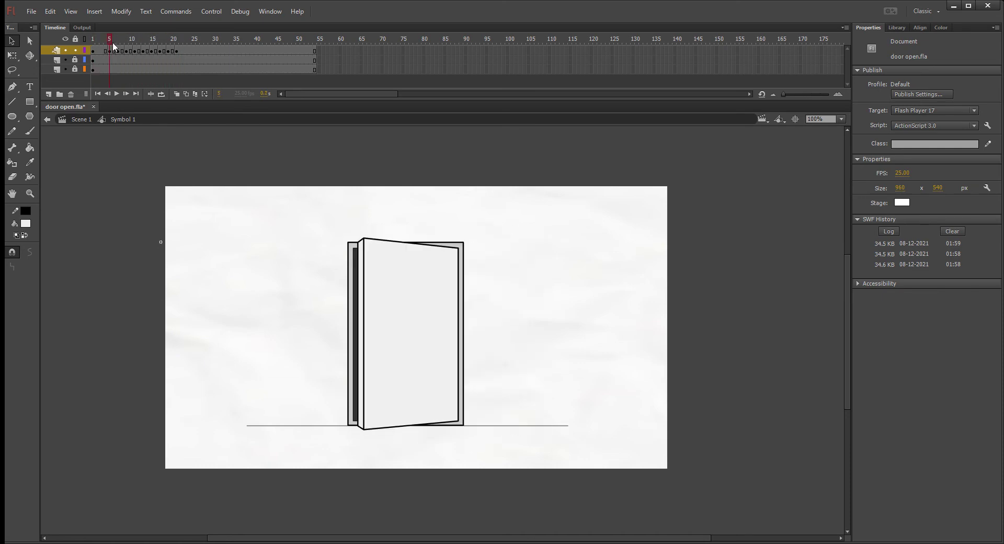
left_click(108, 51)
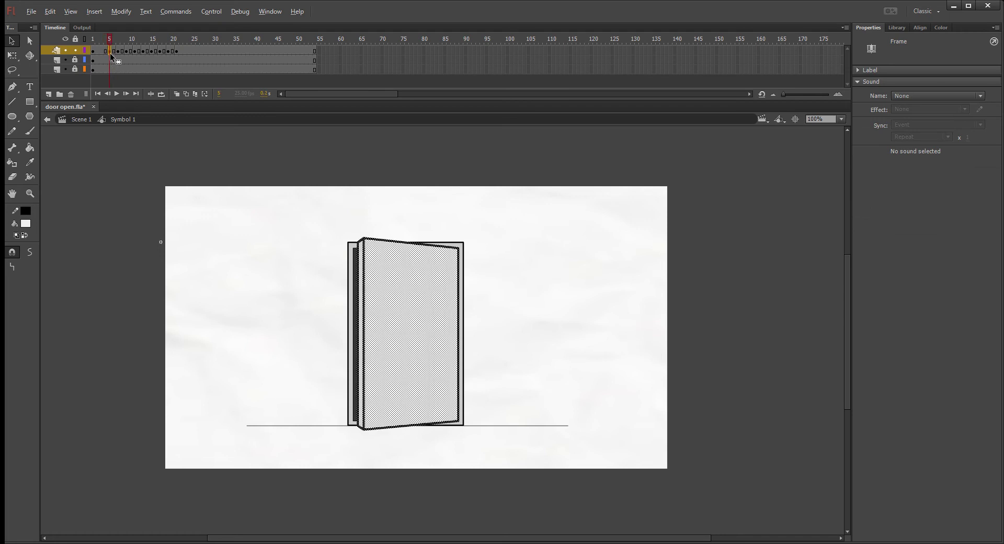
left_click_drag(184, 51, 185, 51)
left_click_drag(420, 281, 522, 285)
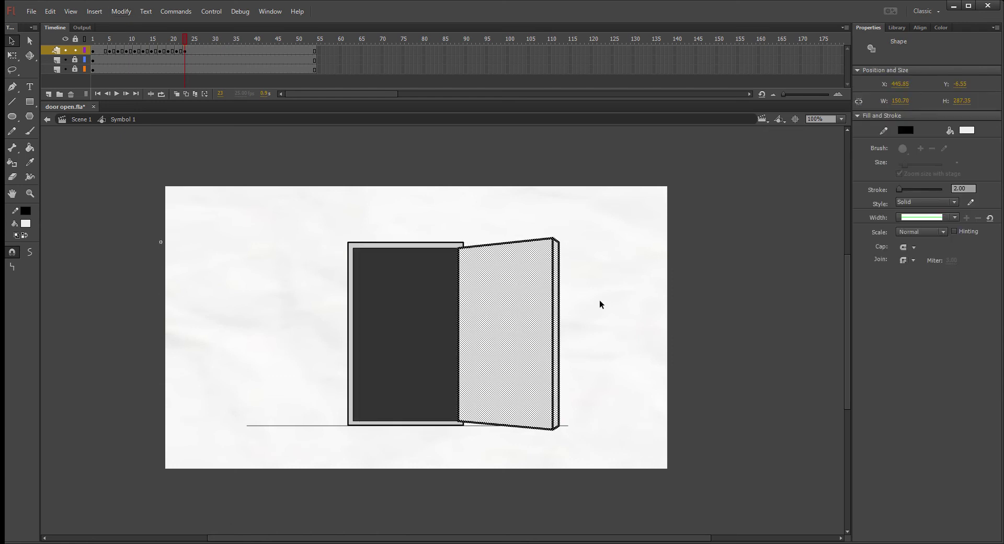
left_click(486, 212)
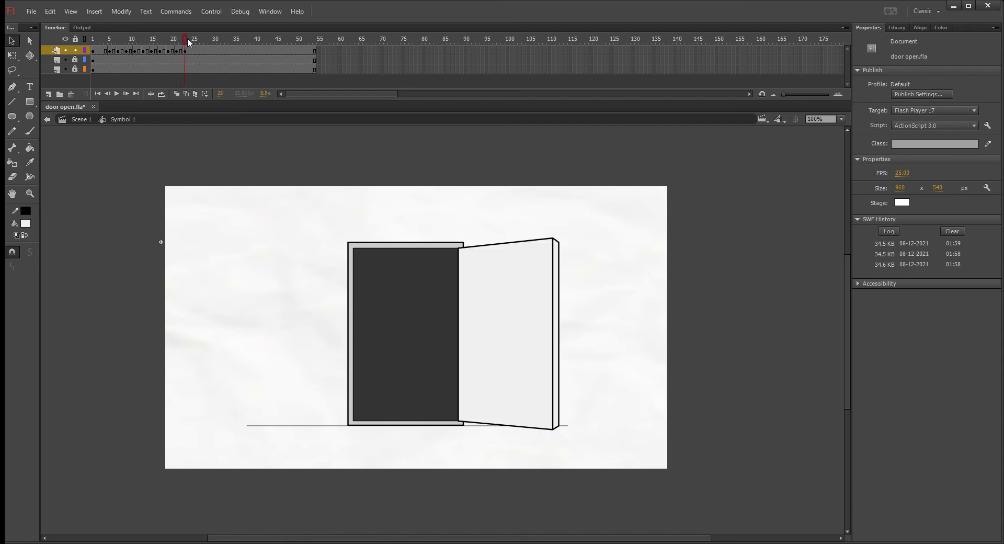
Play the door animation from the first frame and save.
mouse_move(187, 38)
left_mouse_down()
mouse_move(94, 46)
mouse_move(192, 52)
left_mouse_up()
key("Return")
left_click_drag(157, 40, 192, 65)
key("ctrl+s")
Select the swing frames 5–22, then shift the closing block at frames 36–52 earlier and scrub it.
left_click_drag(109, 49, 255, 49)
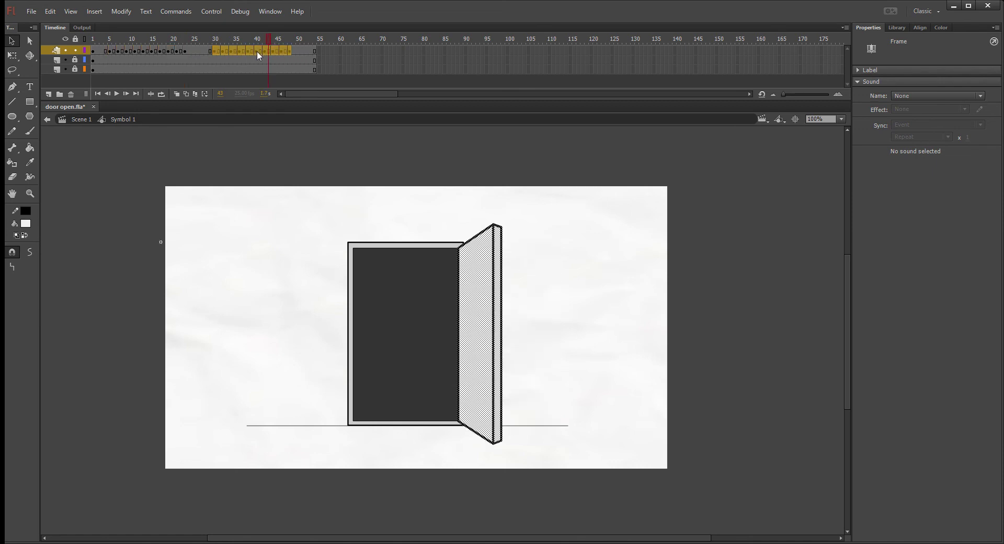
left_click(296, 309)
left_click(248, 39)
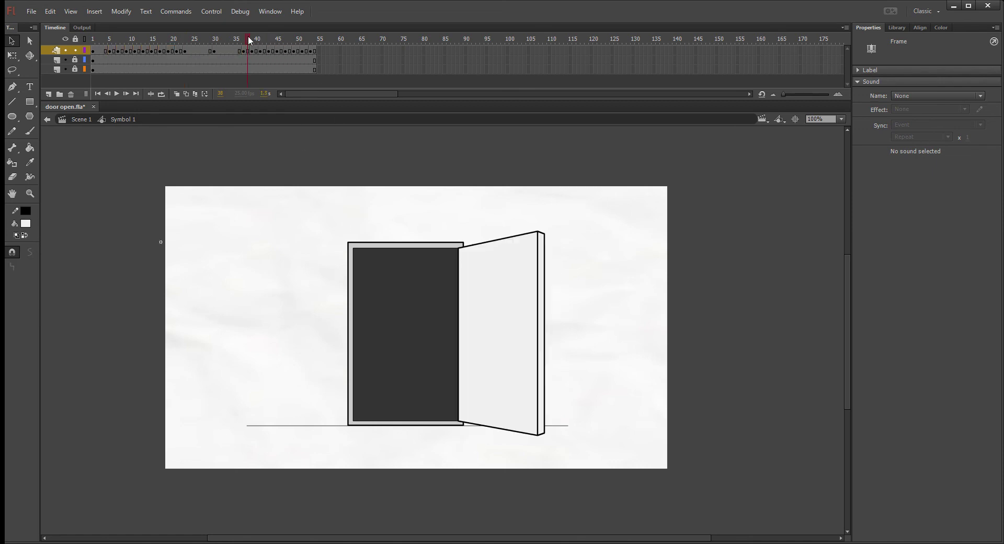
left_click_drag(244, 50, 283, 48)
left_click(205, 39)
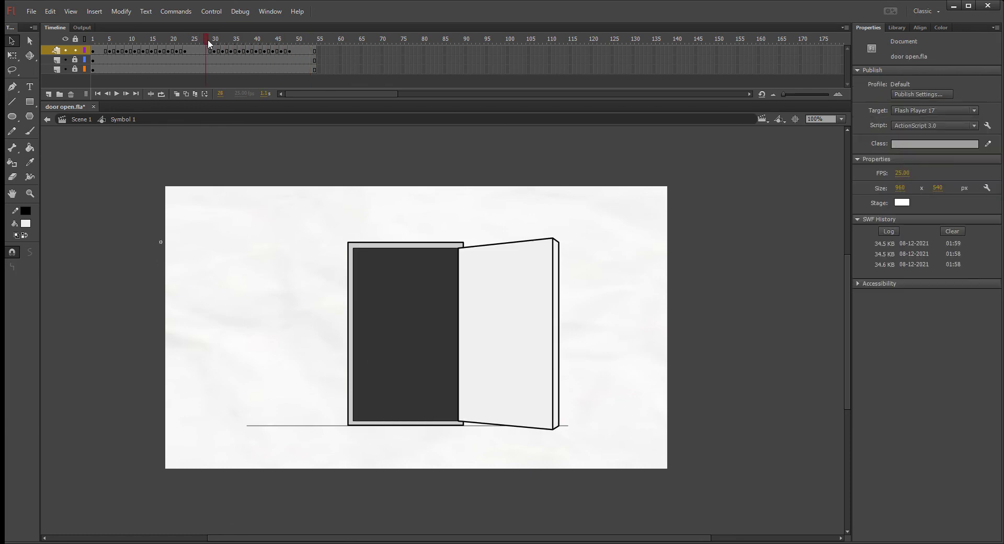
left_click_drag(208, 39, 293, 51)
left_click(100, 51)
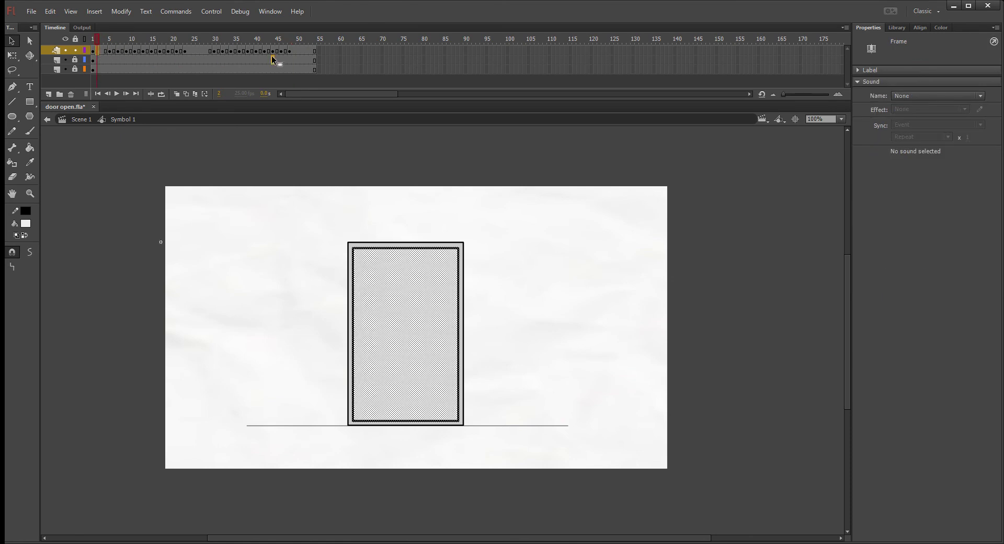
Move the last keyframe from frame 51 to frame 50, save, and play the animation.
left_click(301, 52)
left_click_drag(299, 52, 299, 51)
left_click_drag(297, 42, 8, 62)
key("ctrl+s")
key("Return")
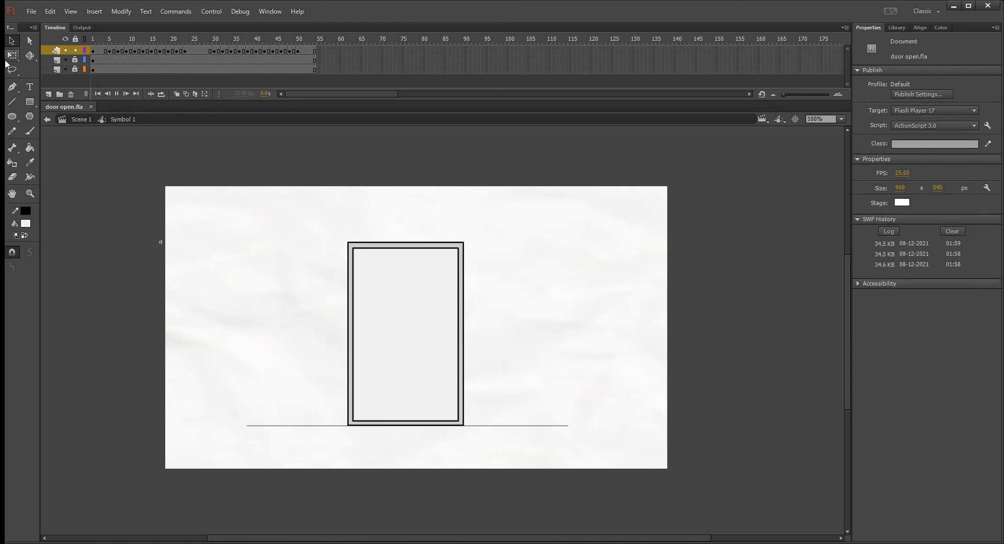
key("Return")
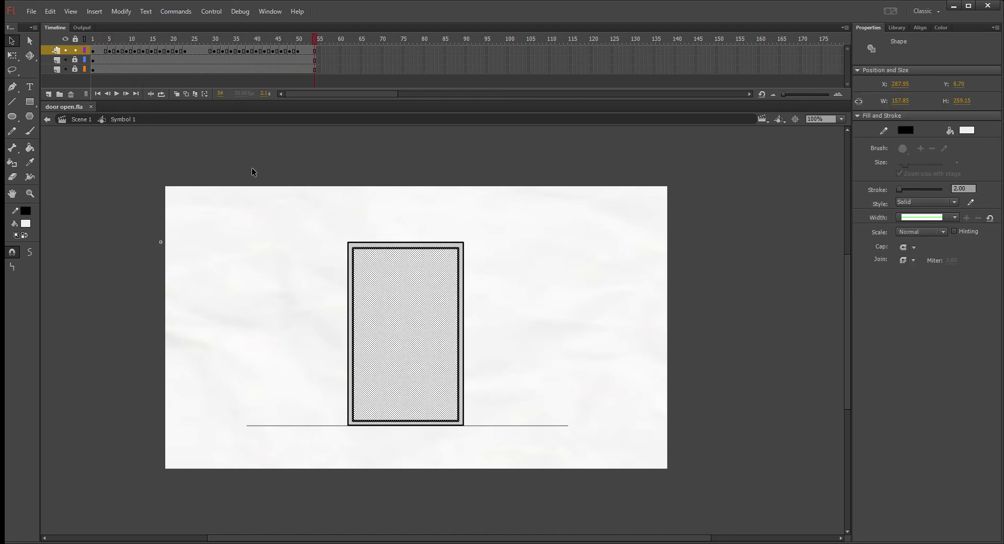
Check the open-and-close frames, save again, and return to Scene 1 at frame 1.
left_click_drag(232, 39, 353, 74)
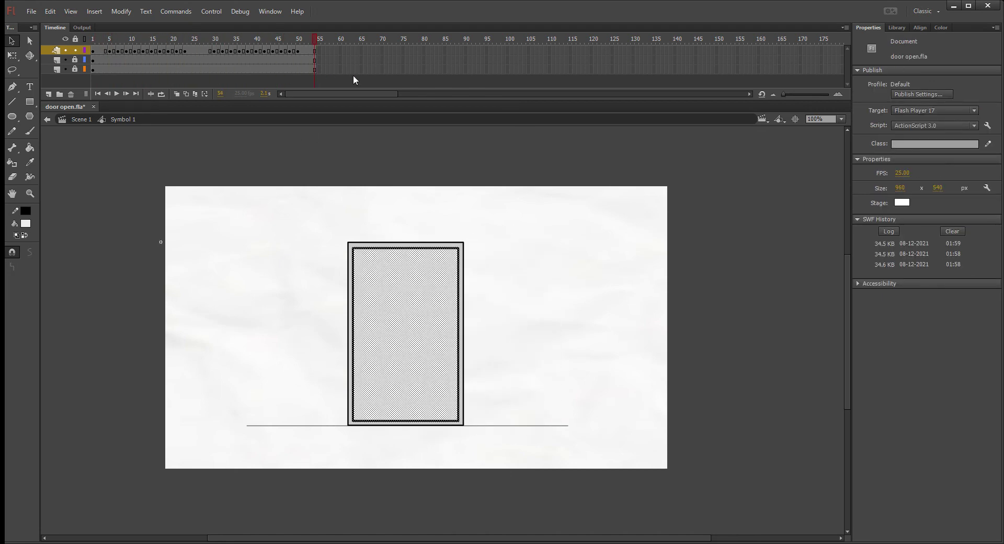
left_click(224, 189)
key("ctrl+s")
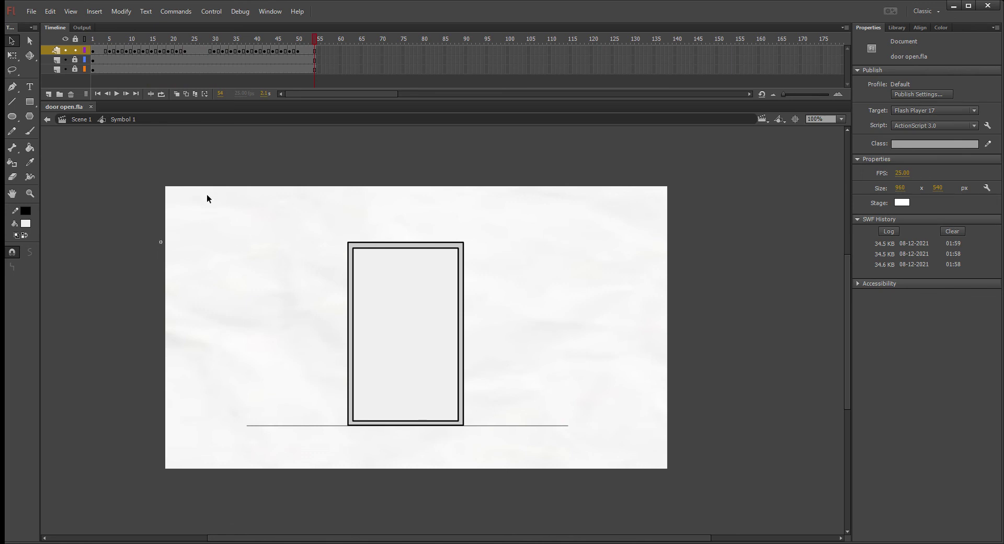
double_click(208, 196)
left_click_drag(255, 39, 10, 57)
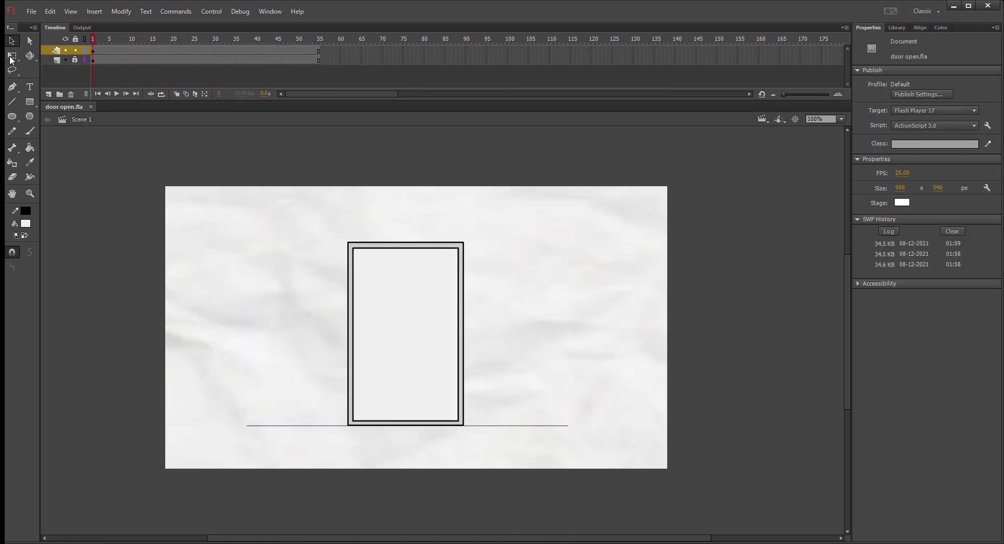
key("Return")
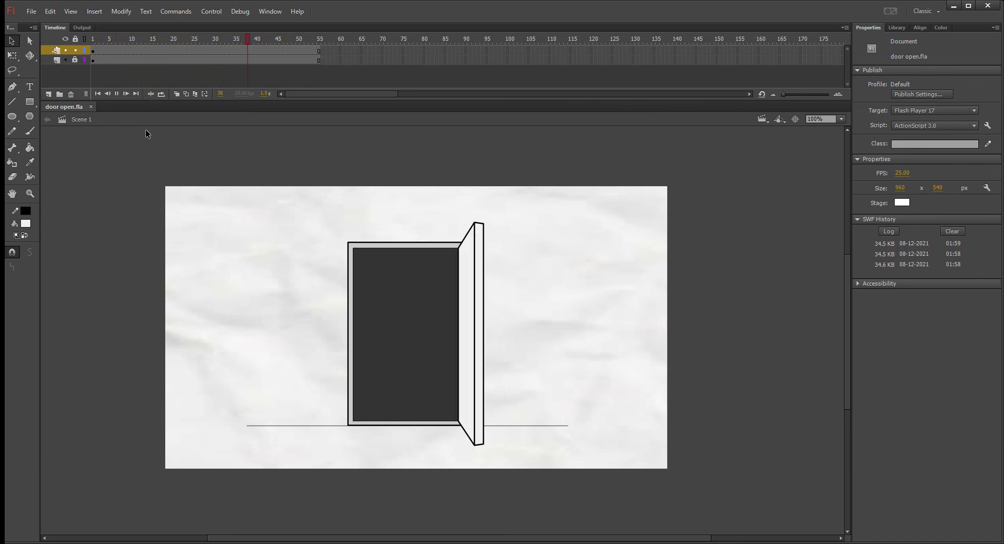
mouse_move(404, 219)
left_mouse_down()
mouse_move(449, 216)
mouse_move(400, 224)
left_mouse_up()
key("ctrl+=")
key("Return")
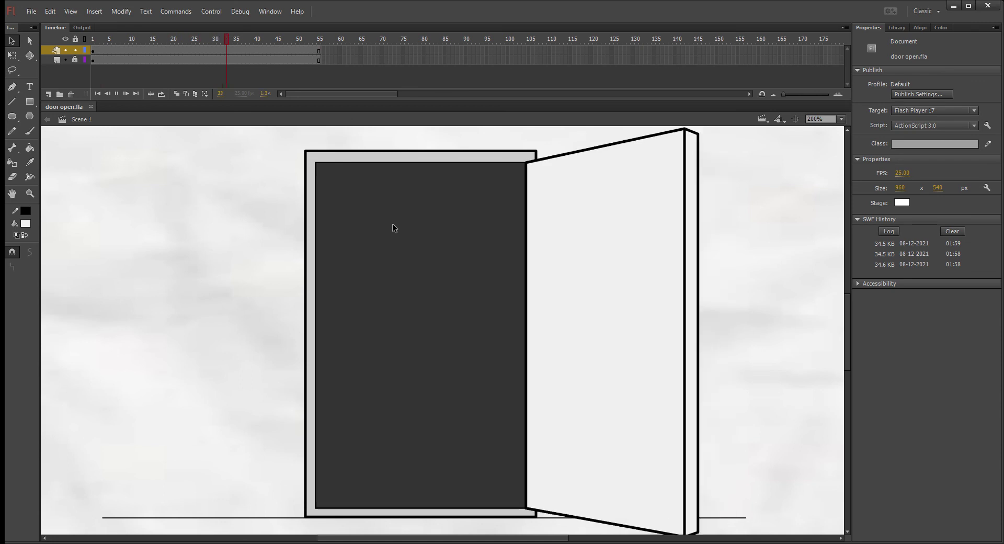
key("ctrl+1")
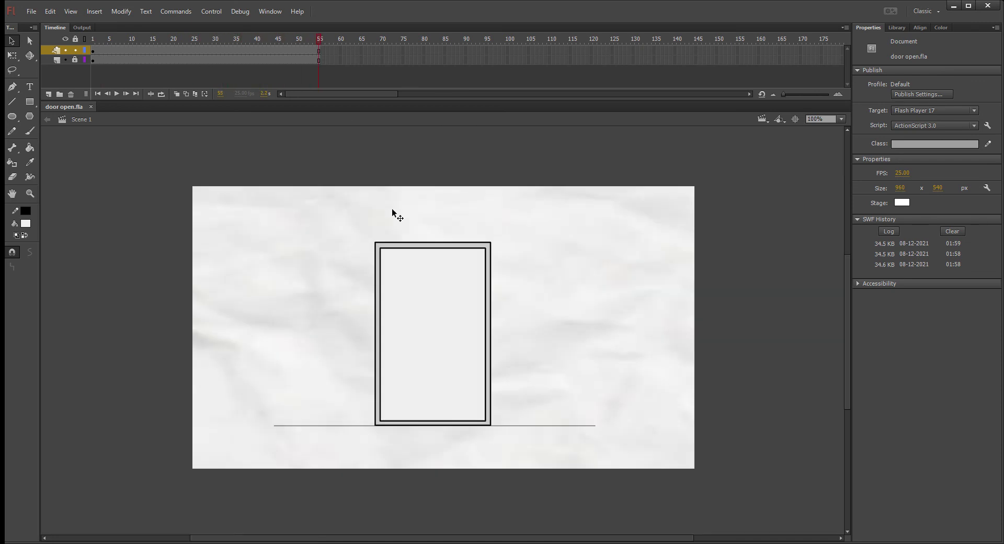
left_click_drag(267, 42, 358, 85)
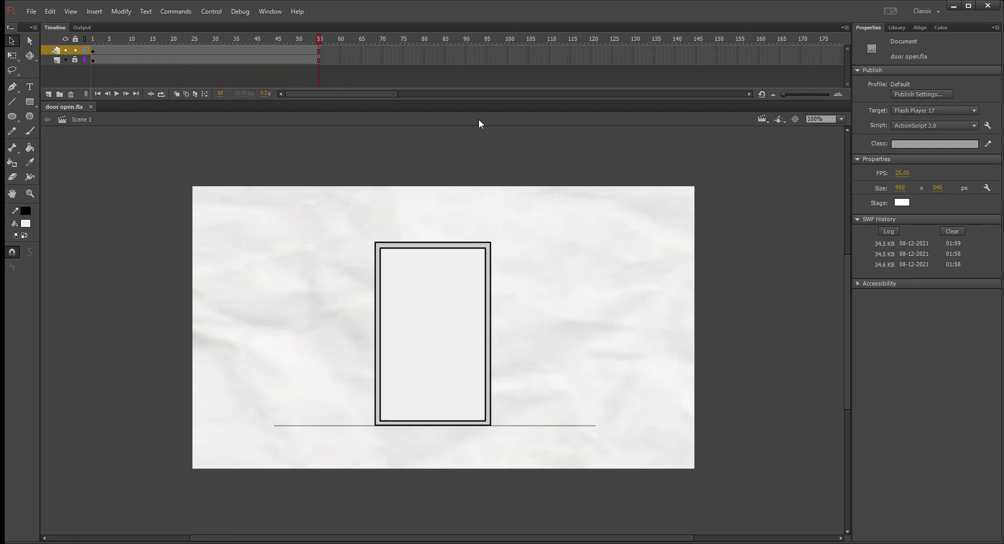